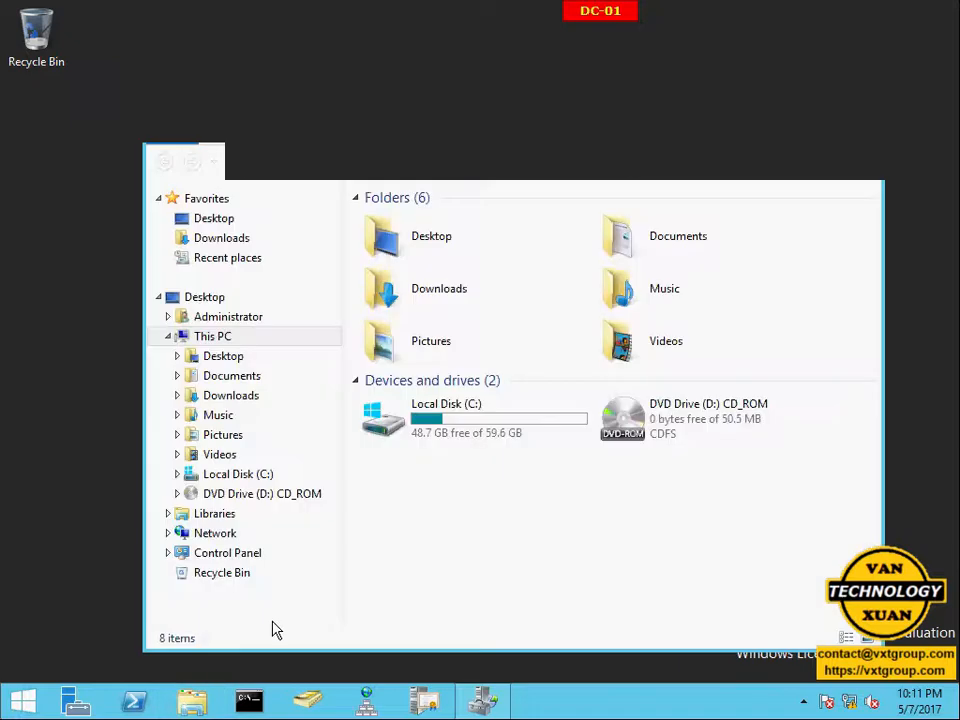
- Open the Toi Mat folder inside the share folder on Local Disk (C:)
left_click(487, 438)
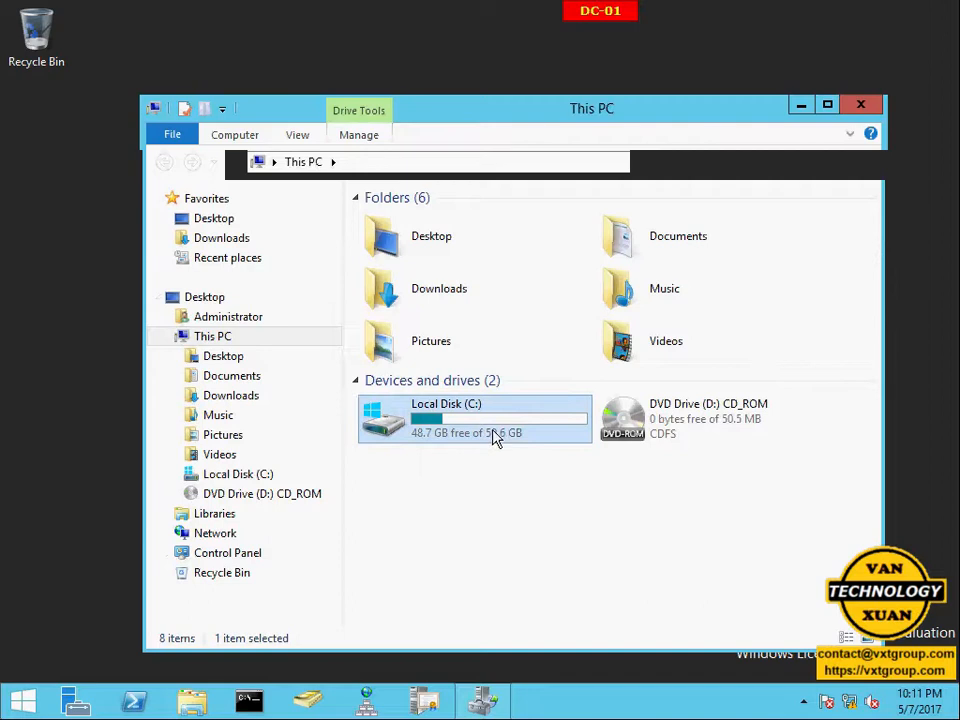
double_click(509, 436)
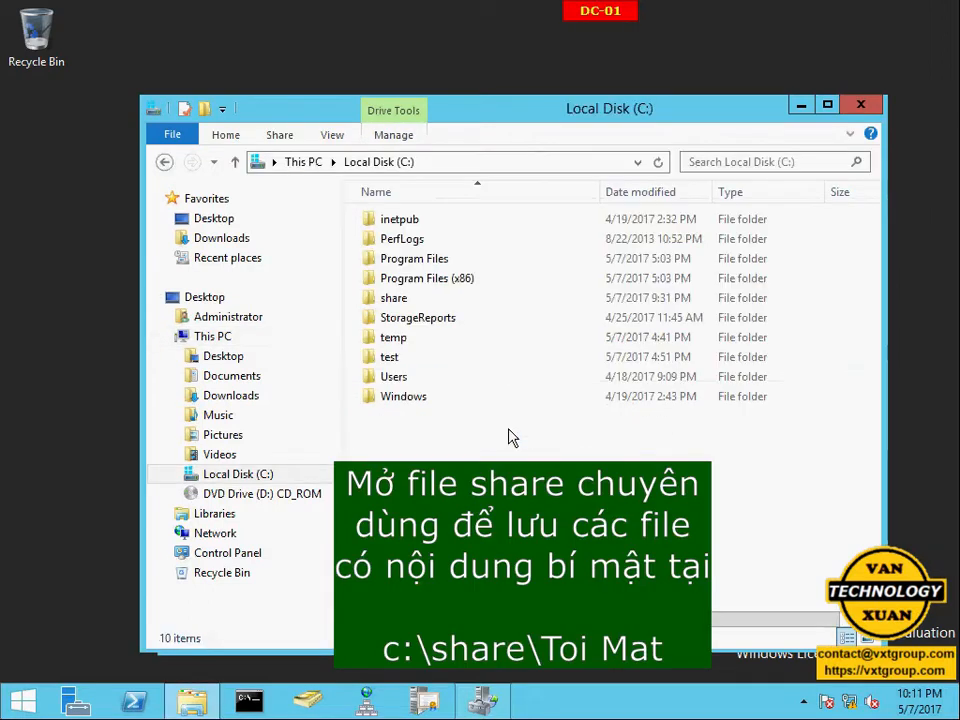
double_click(406, 302)
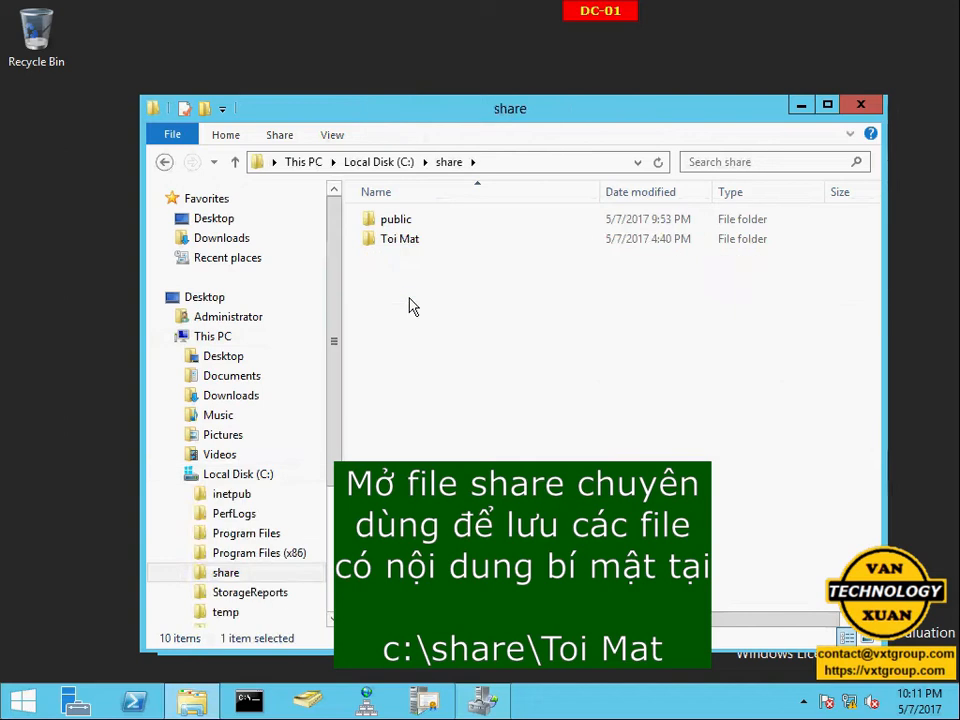
left_click(421, 248)
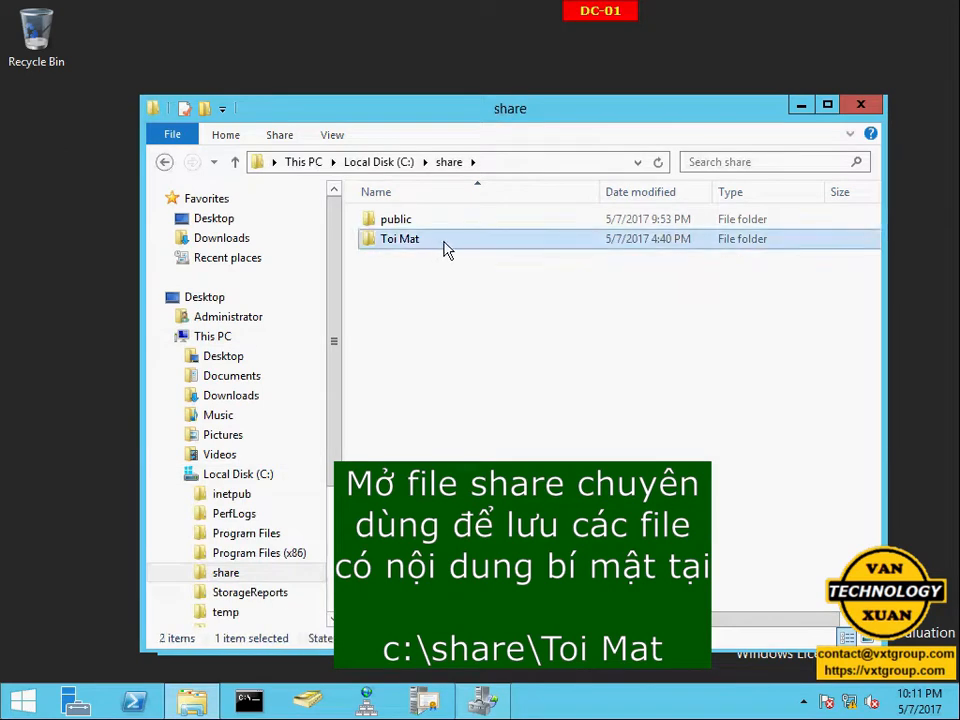
double_click(445, 243)
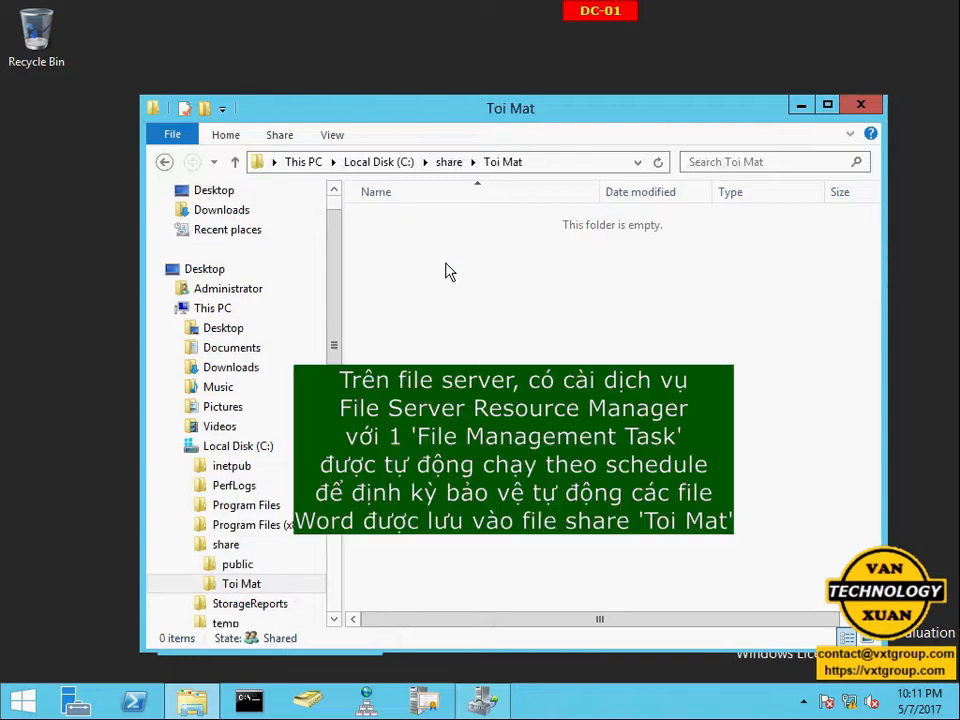
- Switch to File Server Resource Manager and check the scope in the properties of the "Right protect files in the Vault" task
mouse_move(497, 700)
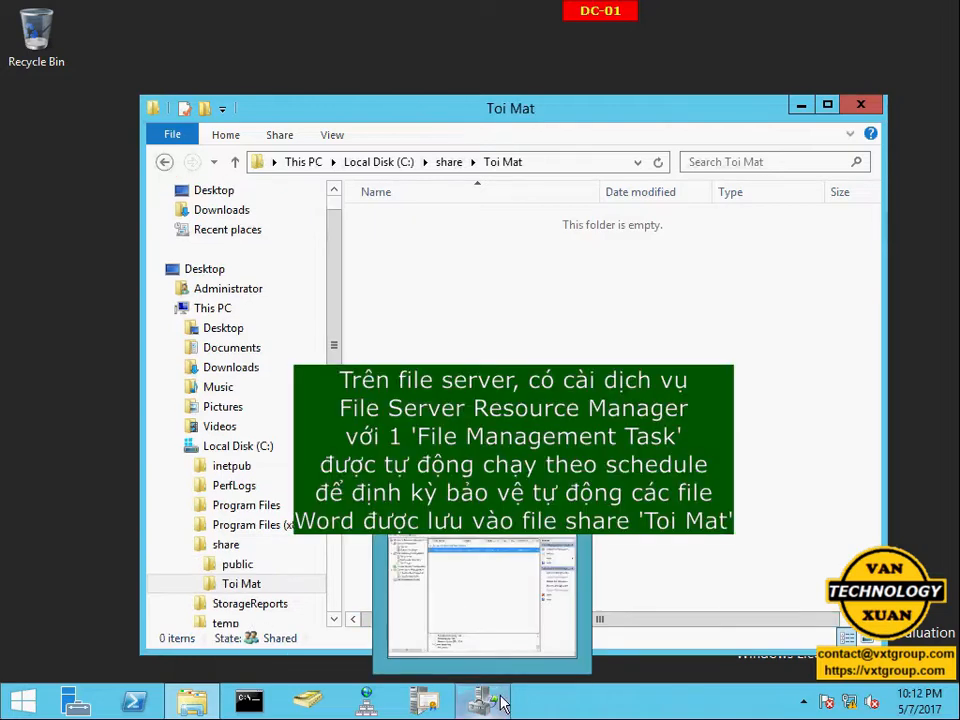
left_click(502, 703)
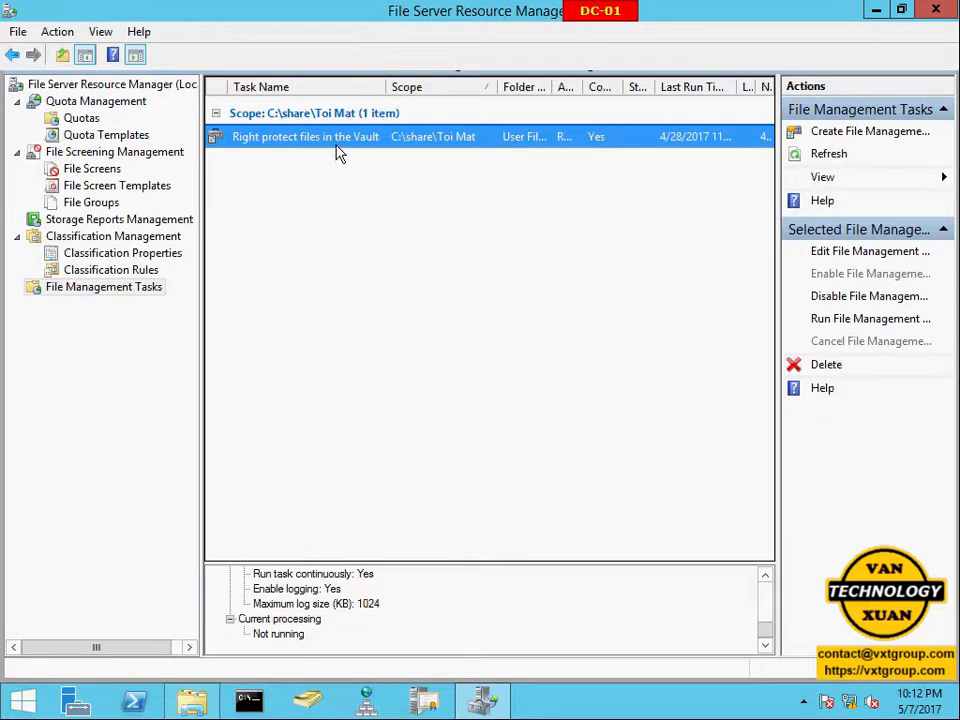
right_click(338, 151)
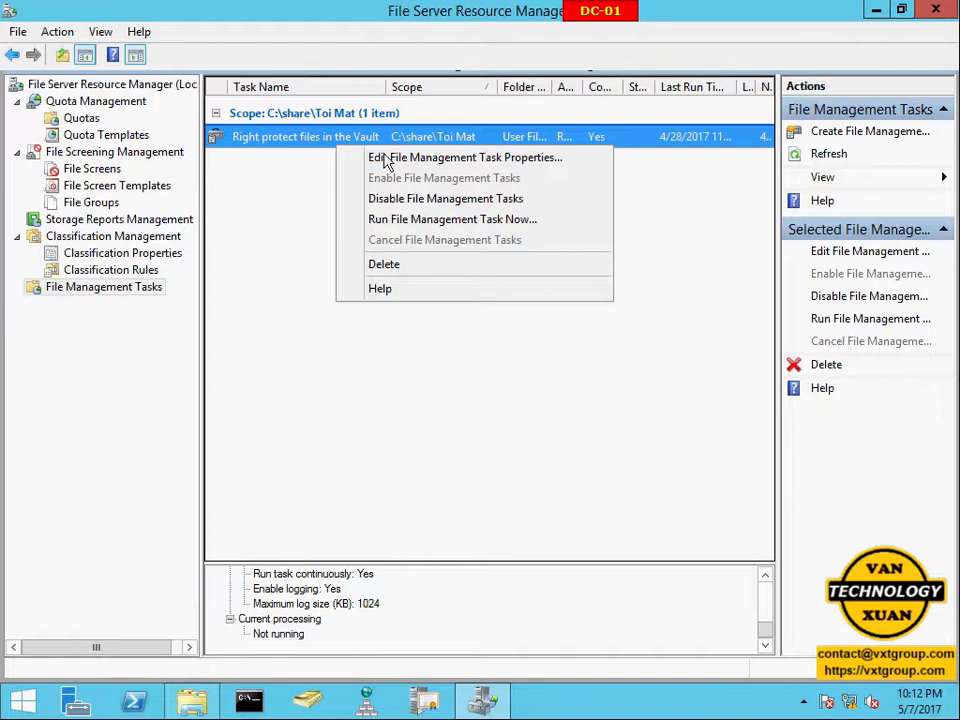
left_click(415, 160)
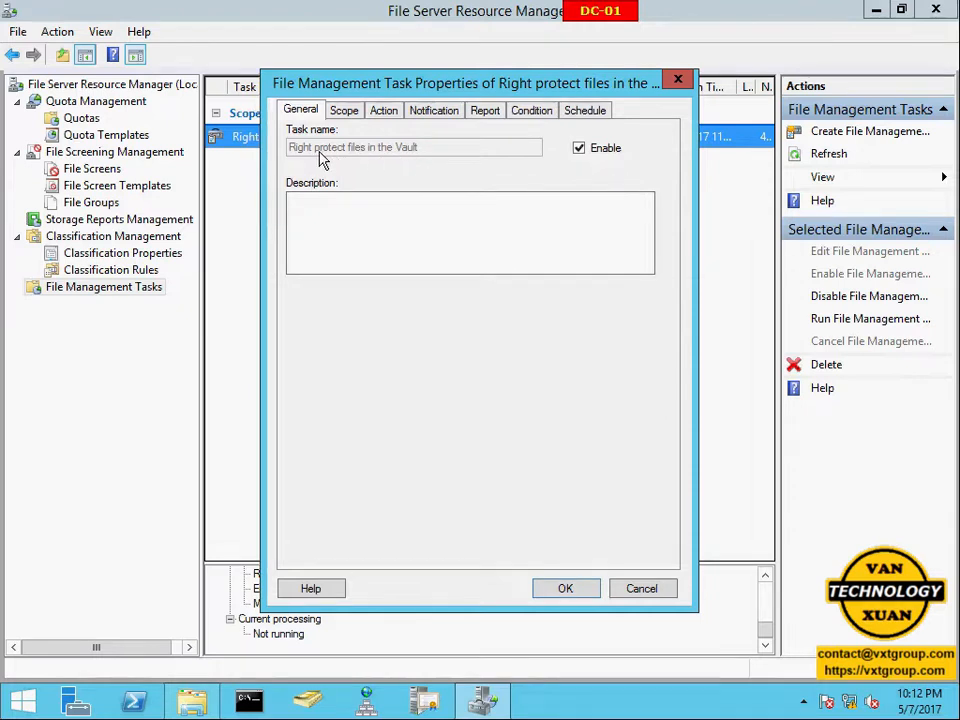
left_click(346, 112)
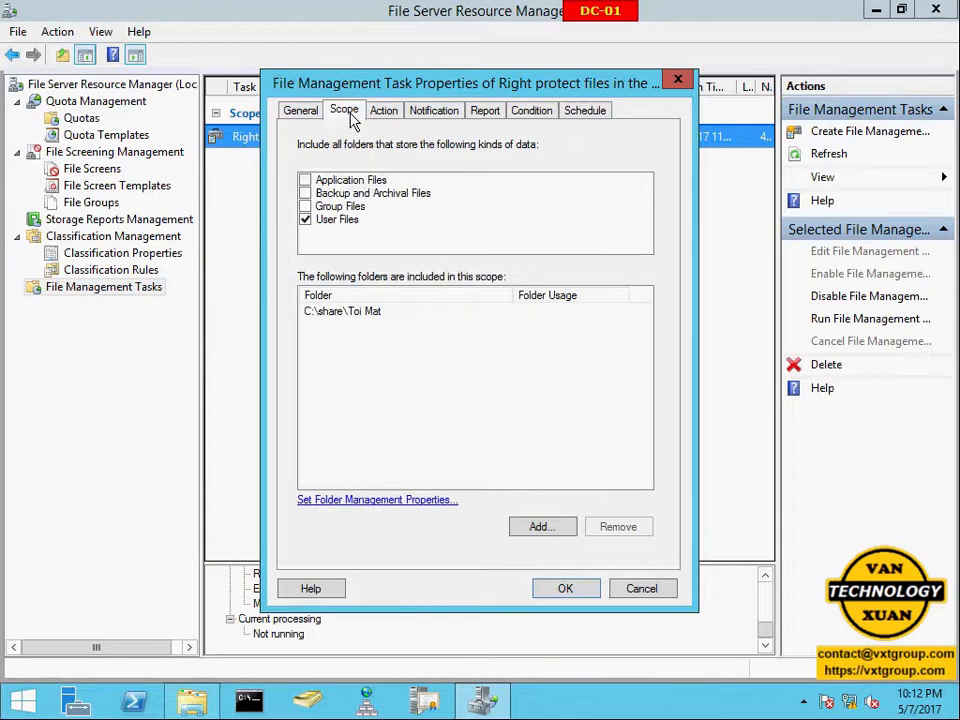
left_click(407, 317)
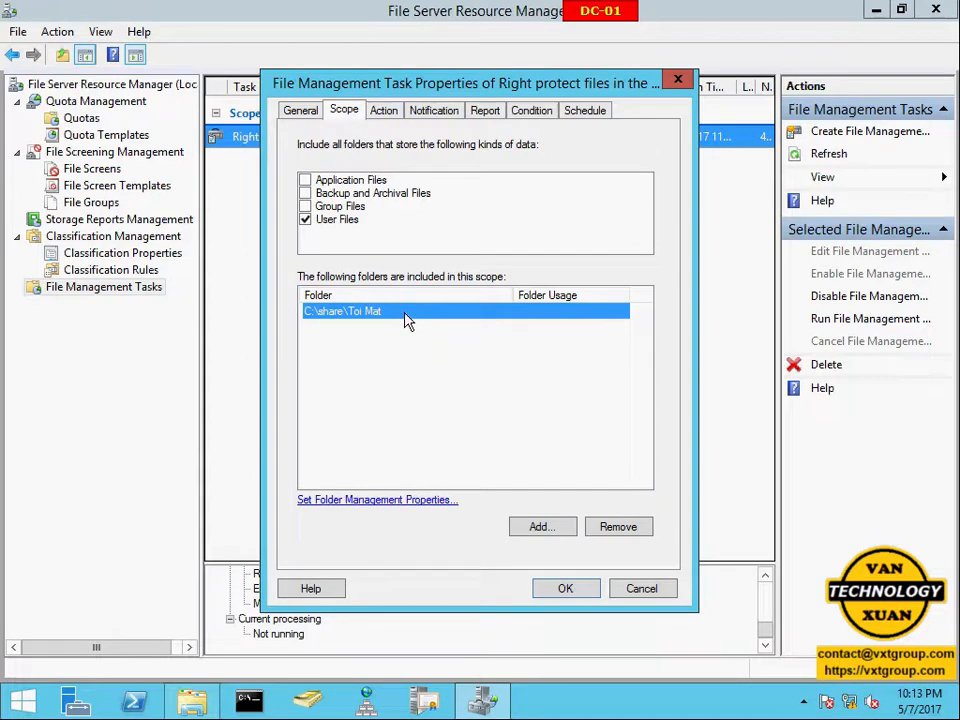
- Review the task's action, notification, report, condition and schedule settings, and close its properties
left_click(385, 111)
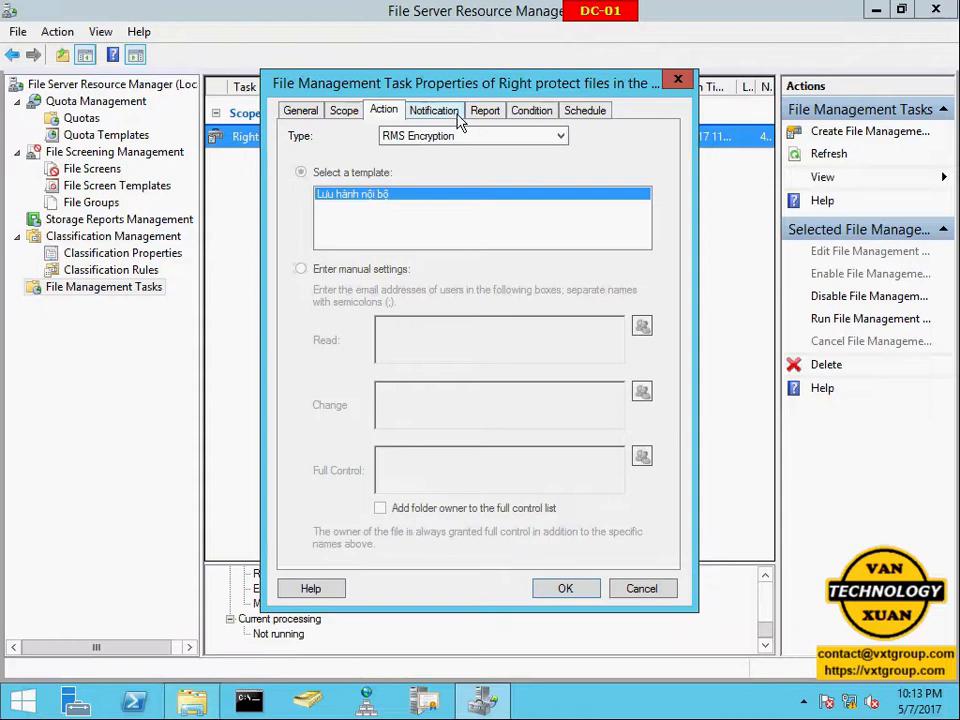
left_click(458, 117)
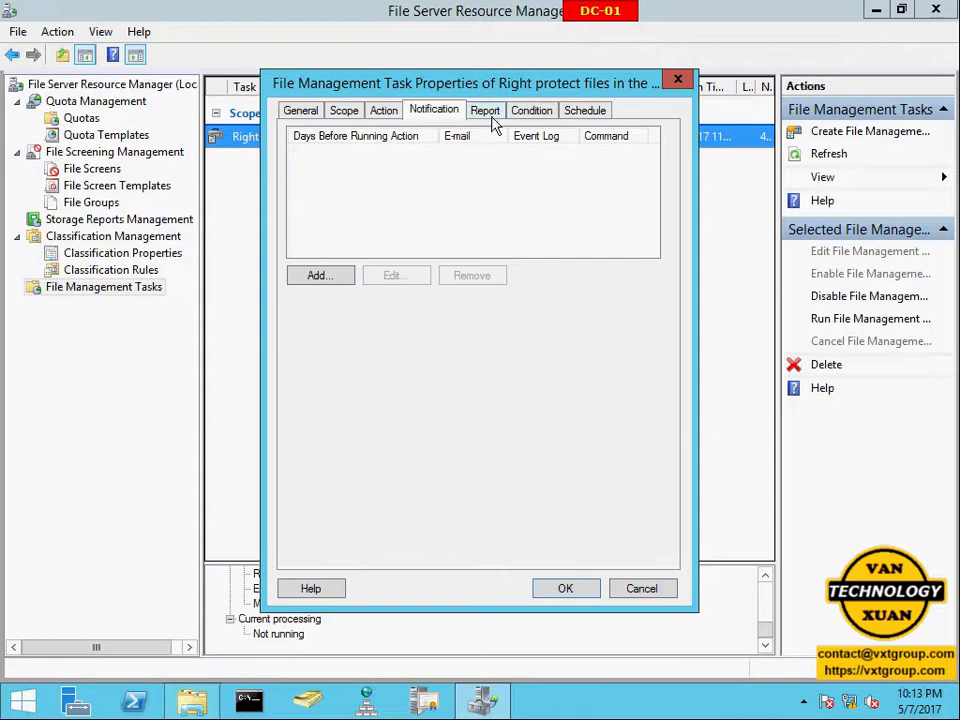
left_click(490, 112)
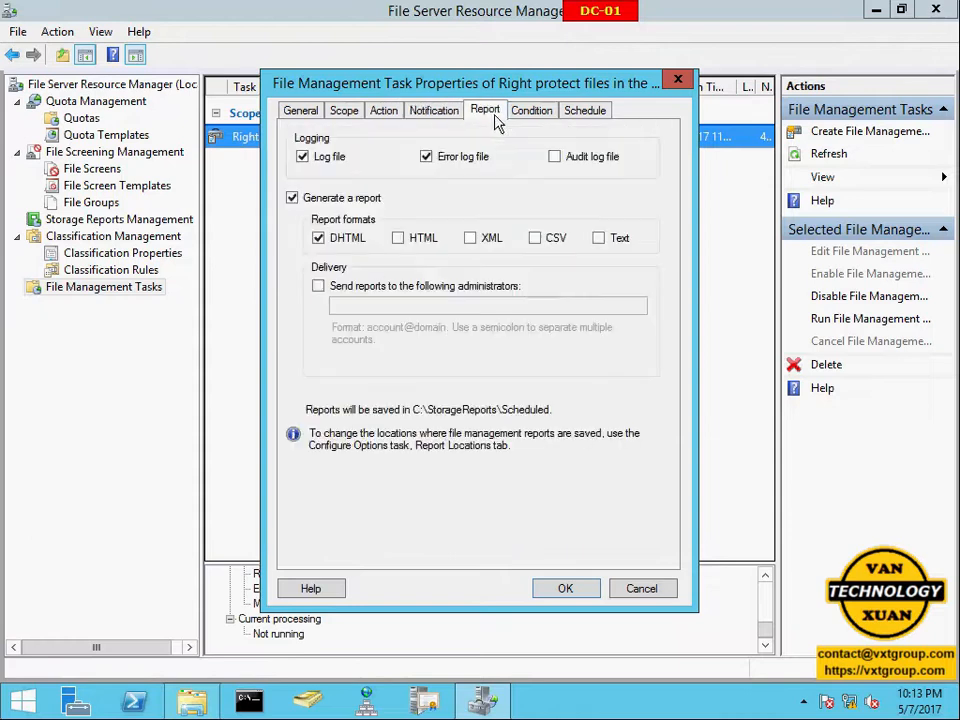
left_click(545, 115)
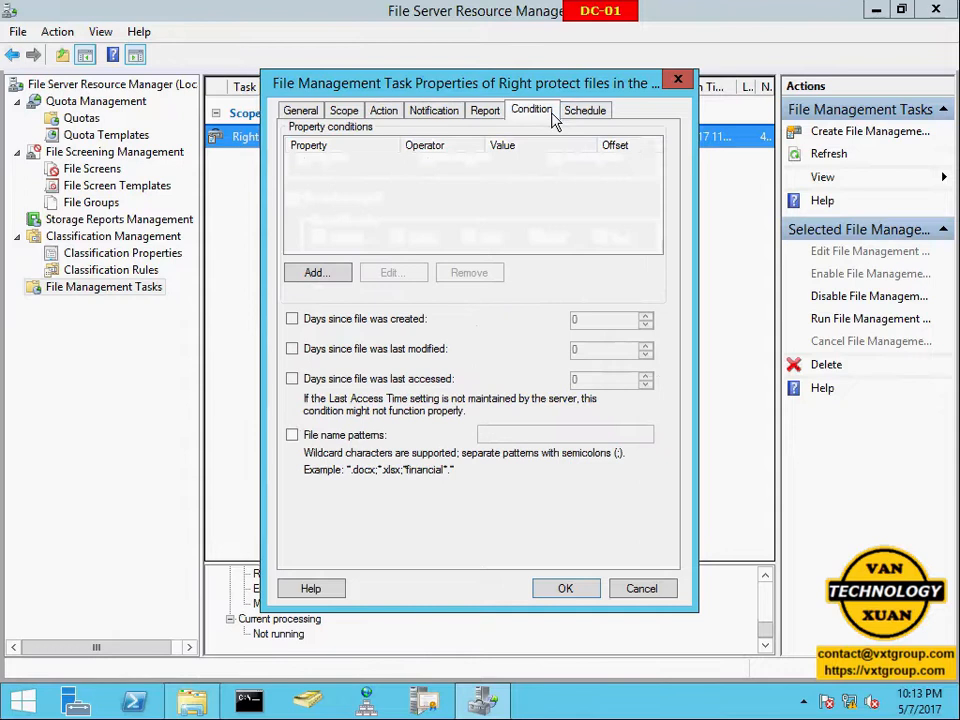
left_click(586, 116)
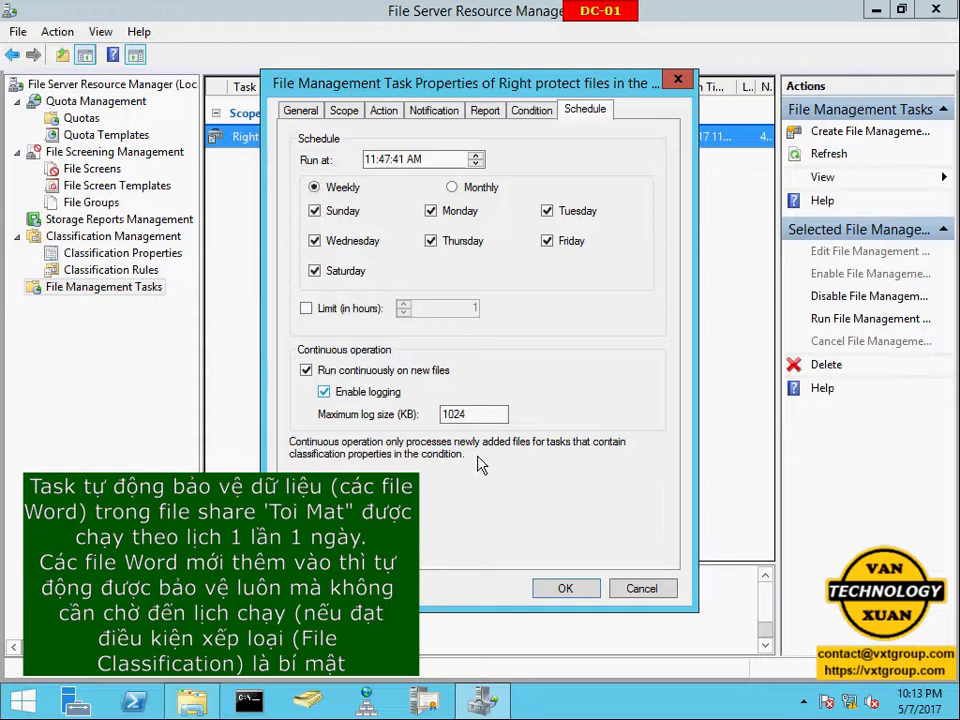
left_click(592, 594)
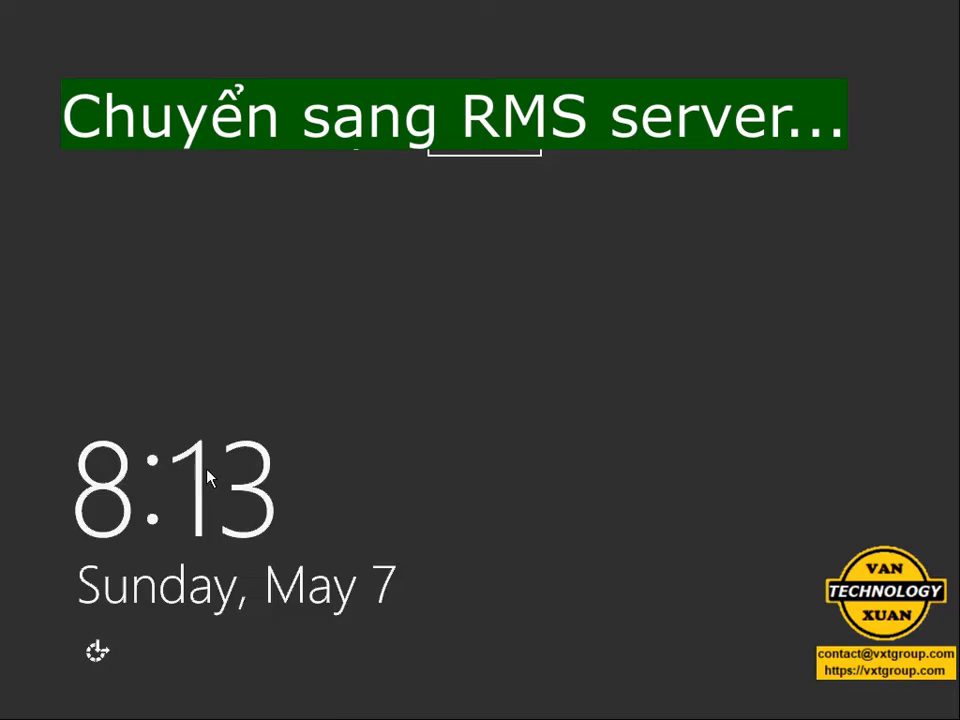
- Unlock the RMS server by entering the domain administrator's account password
left_click(208, 477)
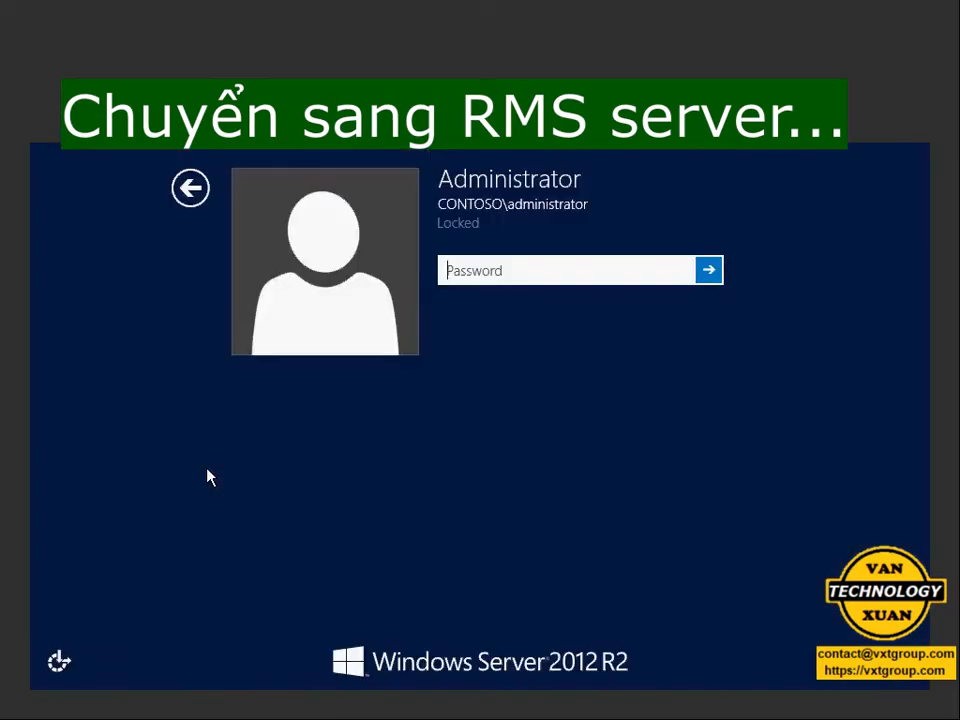
type("••••••••••")
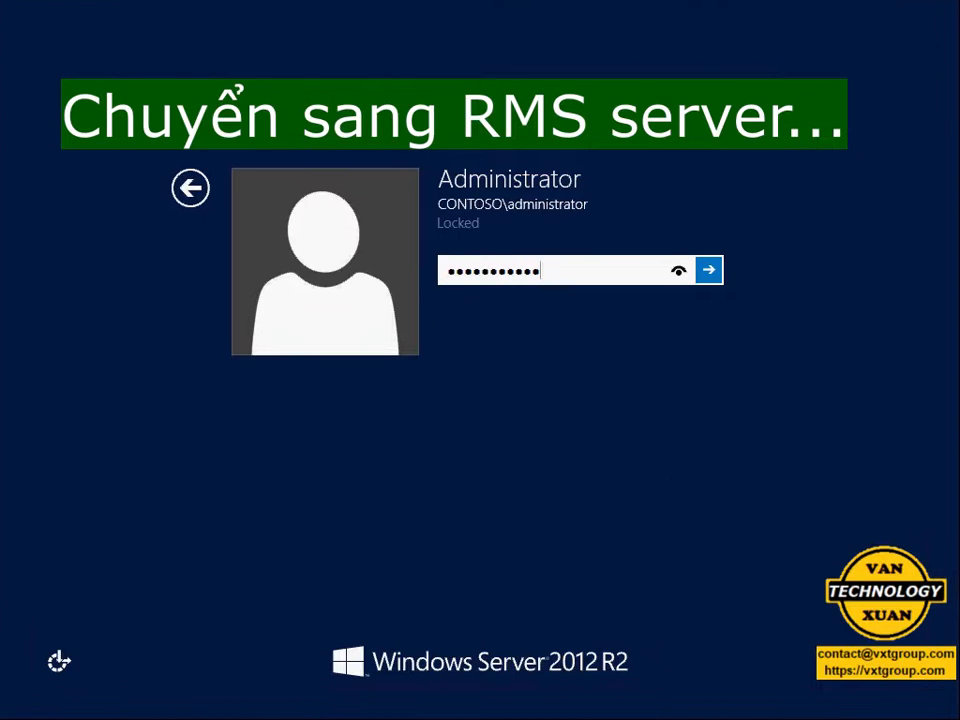
key("Return")
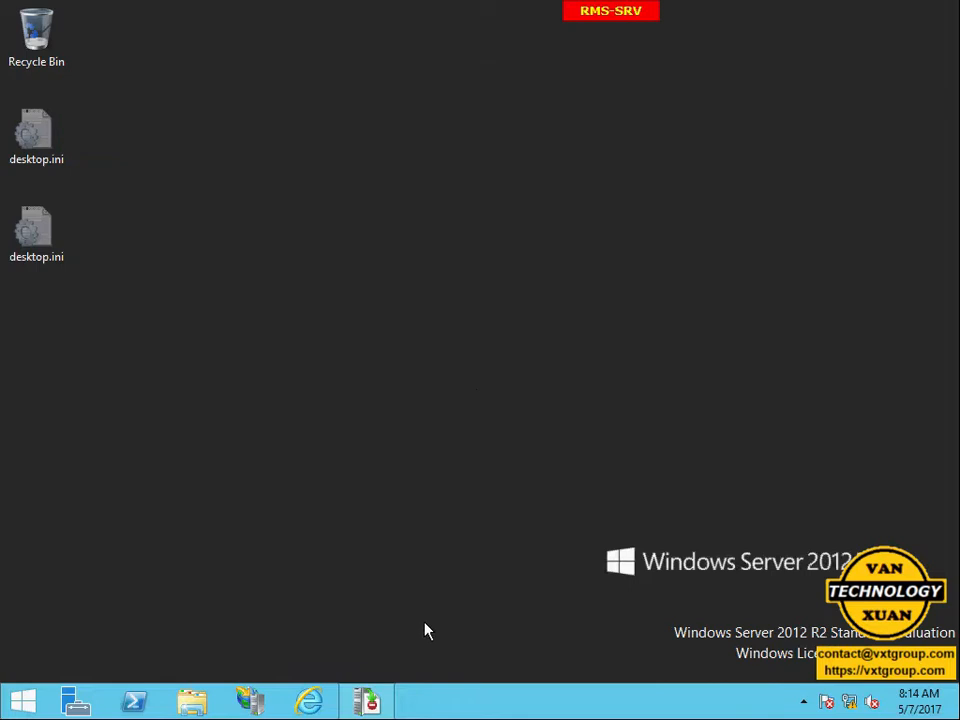
- In Active Directory Rights Management Services, examine the name and description of the "Lưu hành nội bộ" template in its properties
left_click(386, 701)
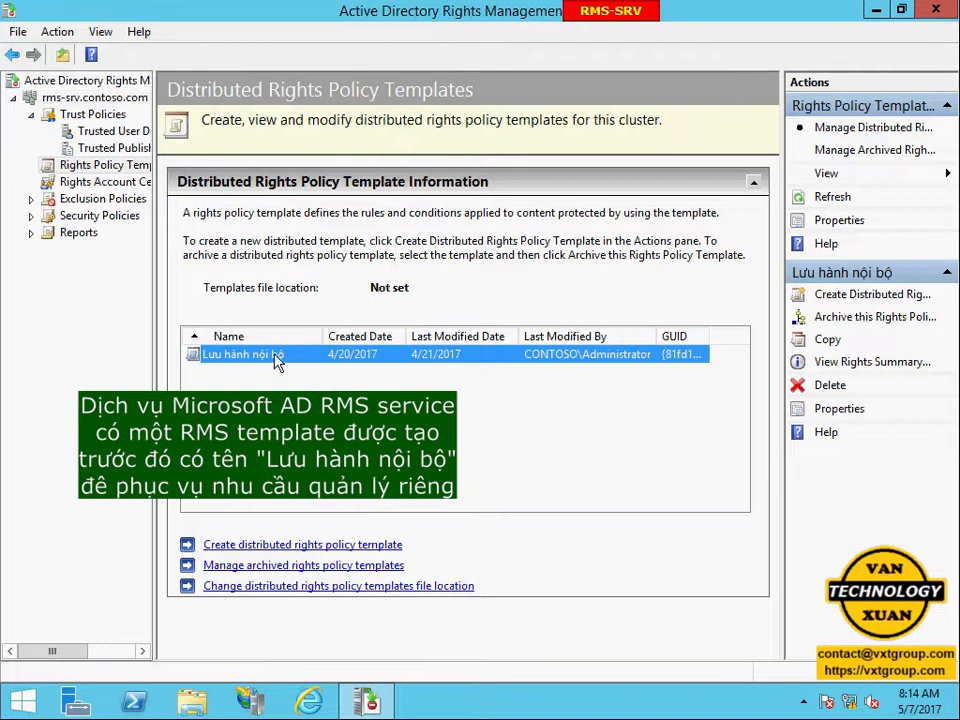
right_click(302, 365)
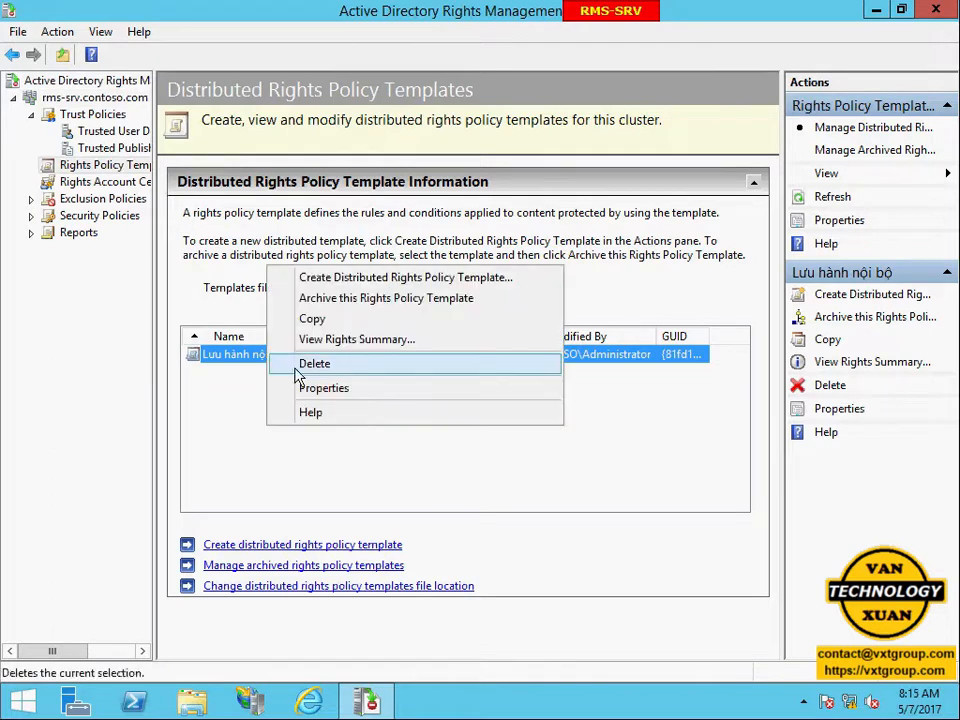
left_click(375, 392)
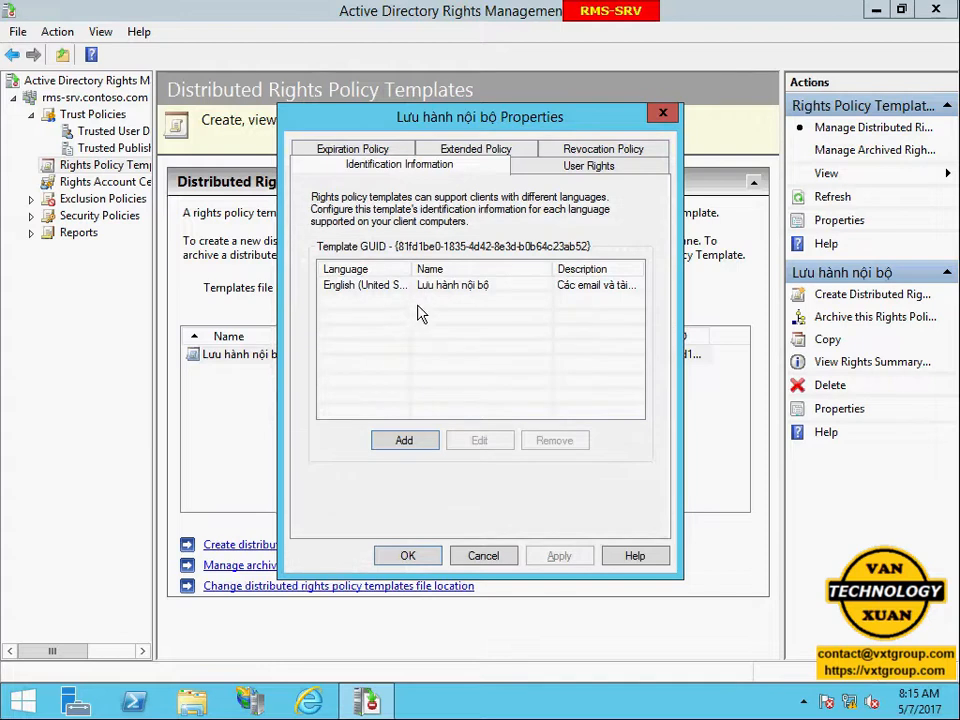
left_click(455, 288)
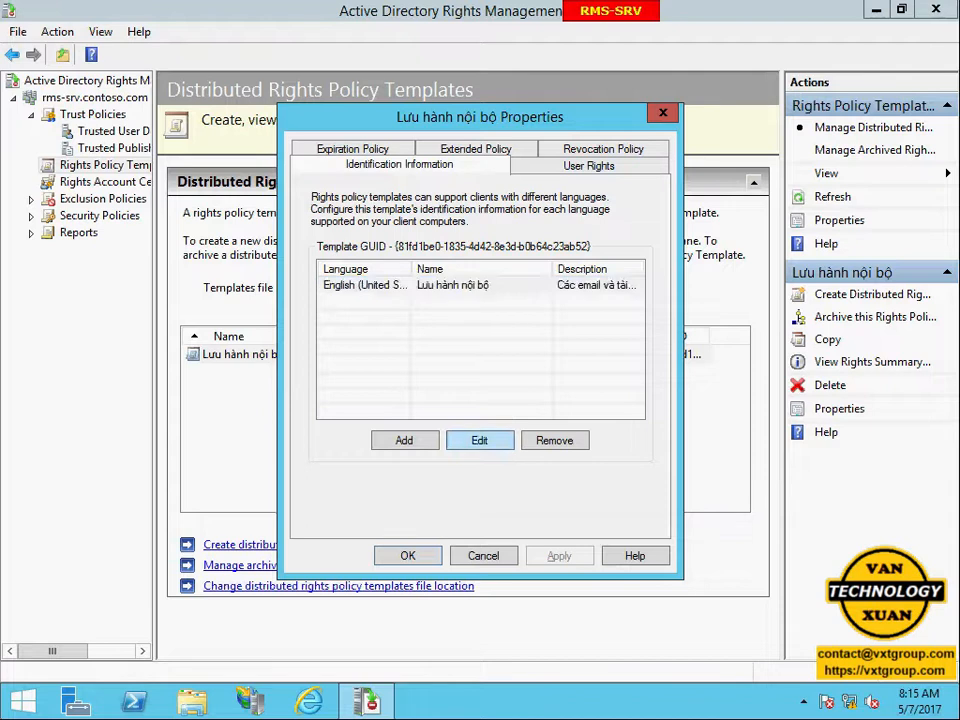
left_click(503, 449)
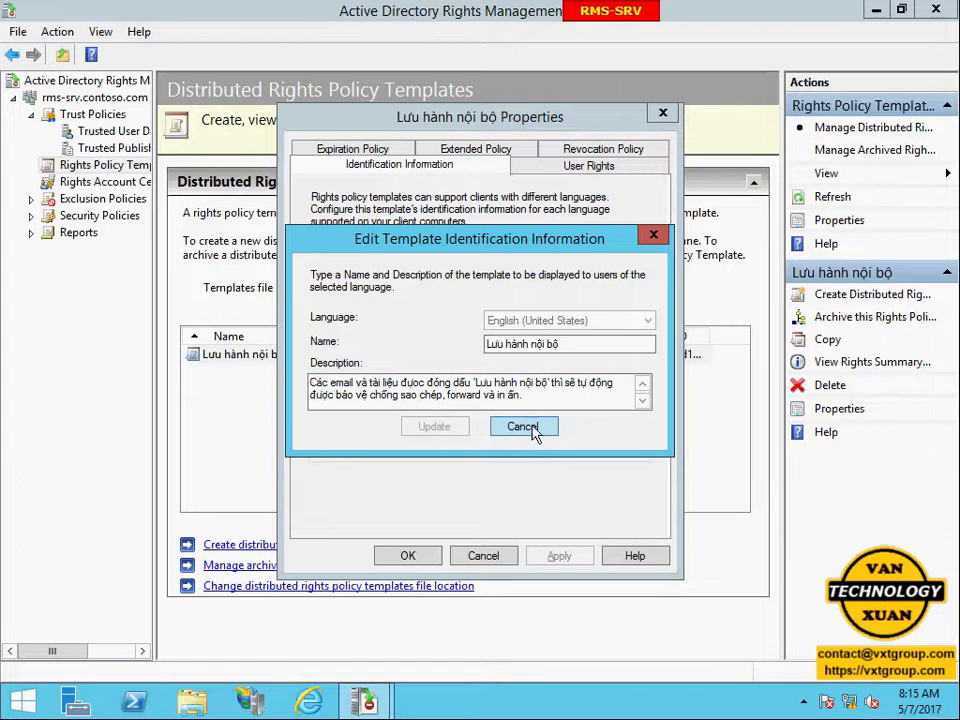
left_click(522, 427)
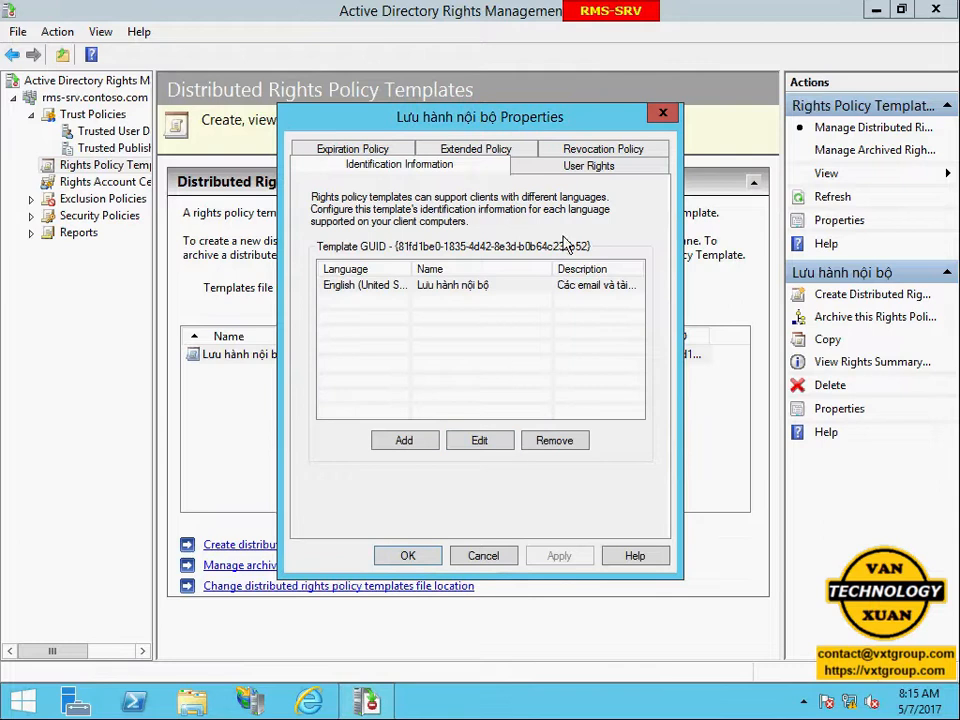
- Examine the full list of user rights that the template grants to ANYONE
left_click(626, 170)
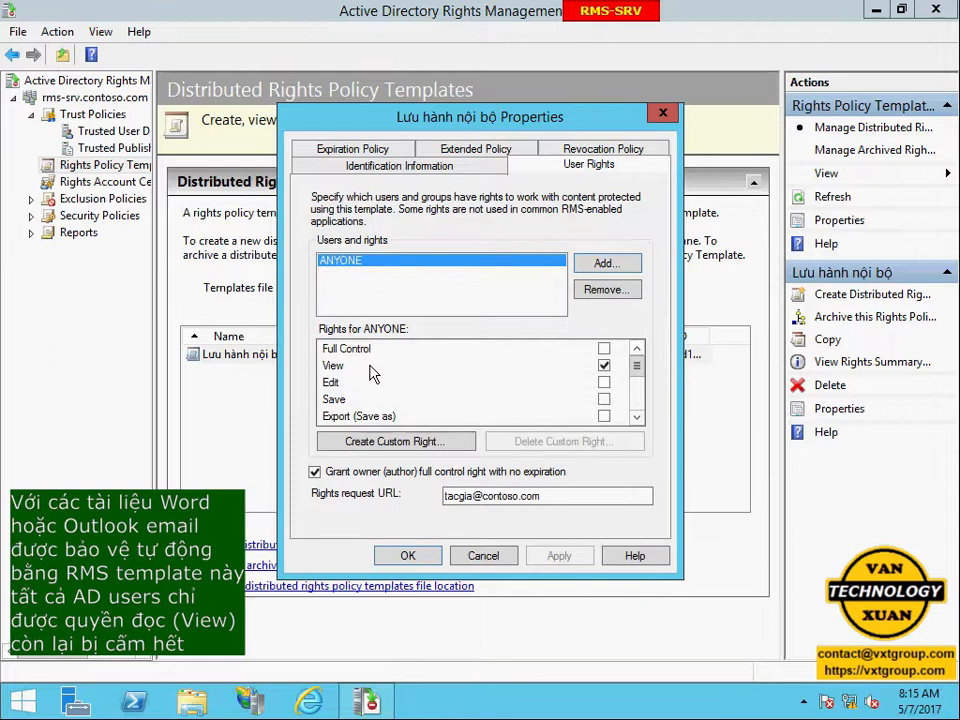
left_click(637, 400)
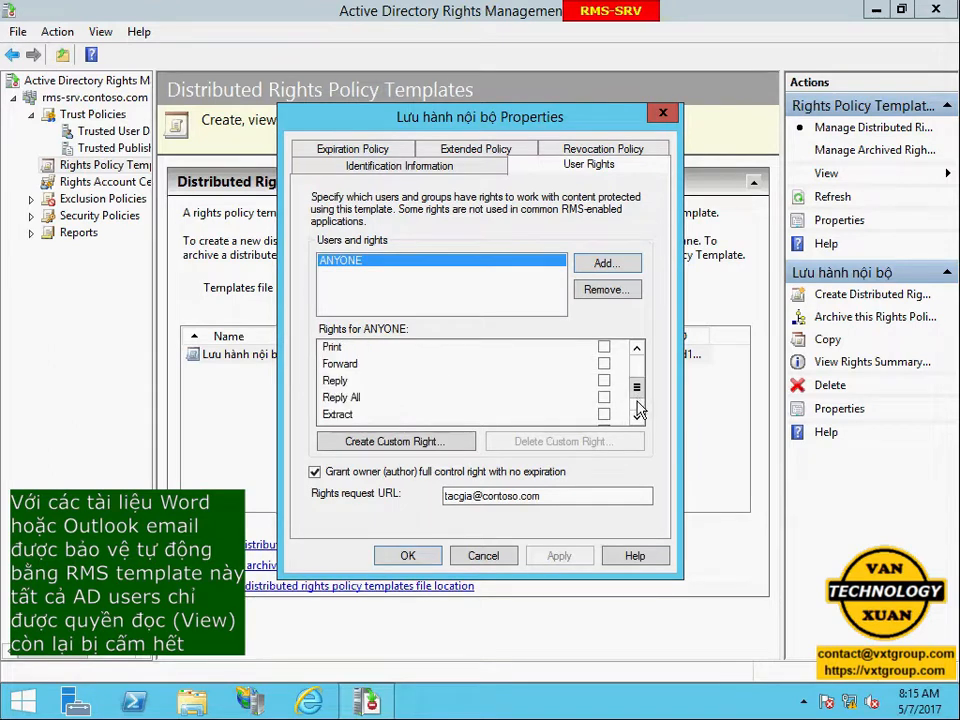
left_click(637, 410)
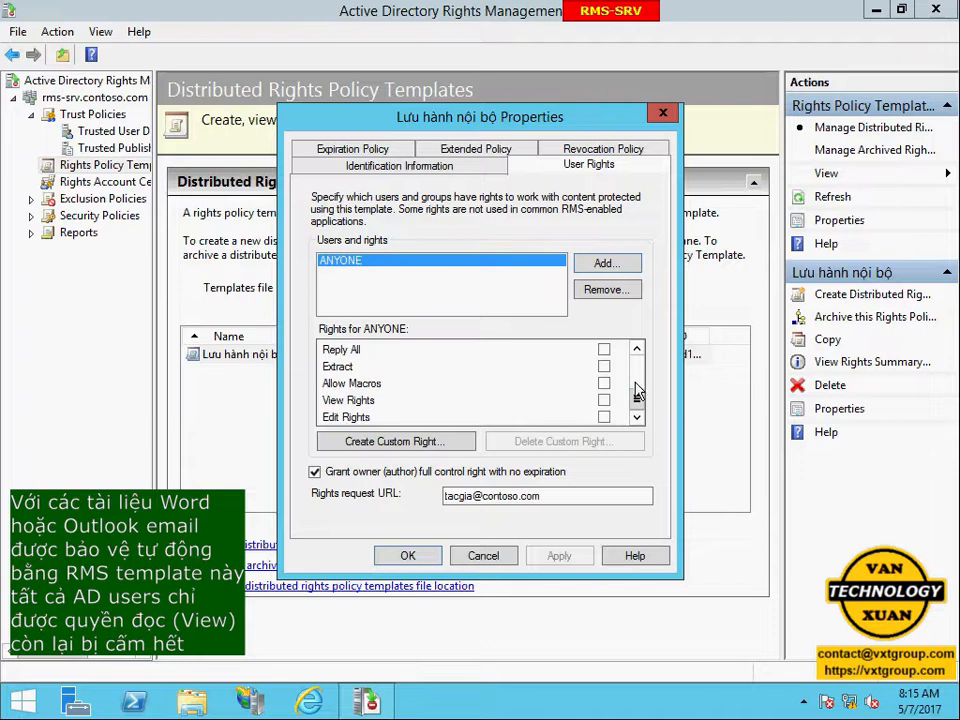
left_click(637, 375)
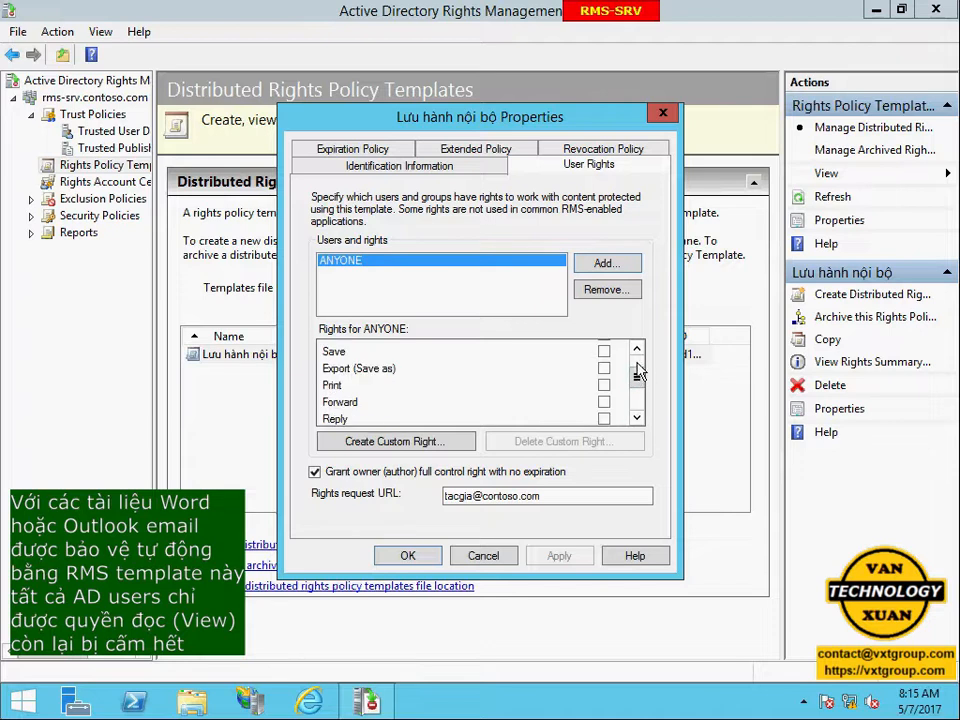
left_click_drag(638, 372, 638, 368)
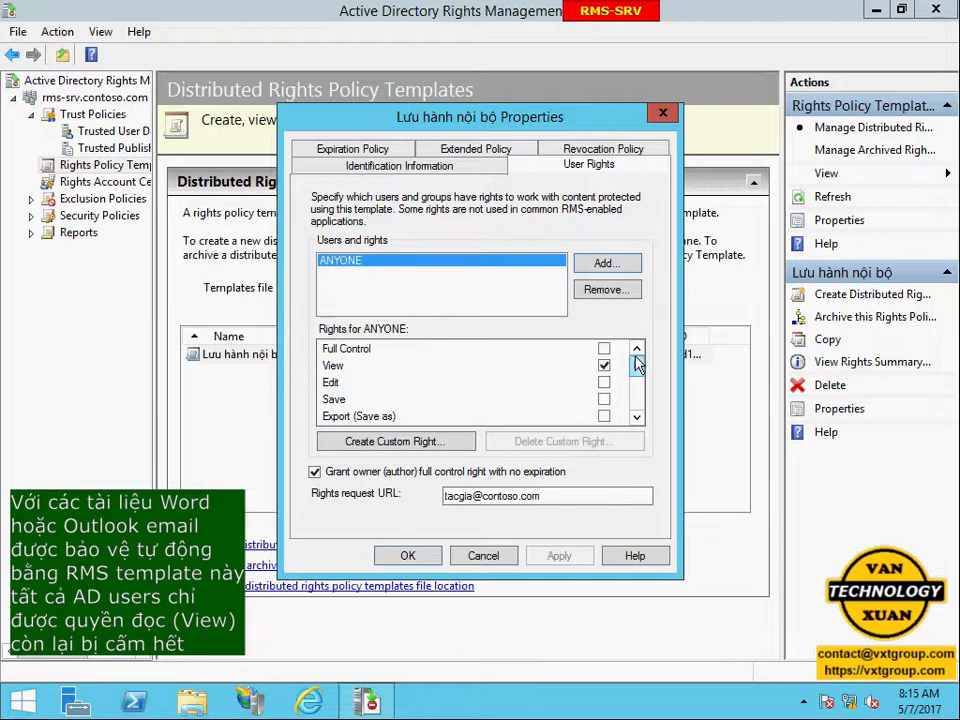
- Review the template's expiration, extended and revocation policies, and close its properties without changes
left_click(386, 148)
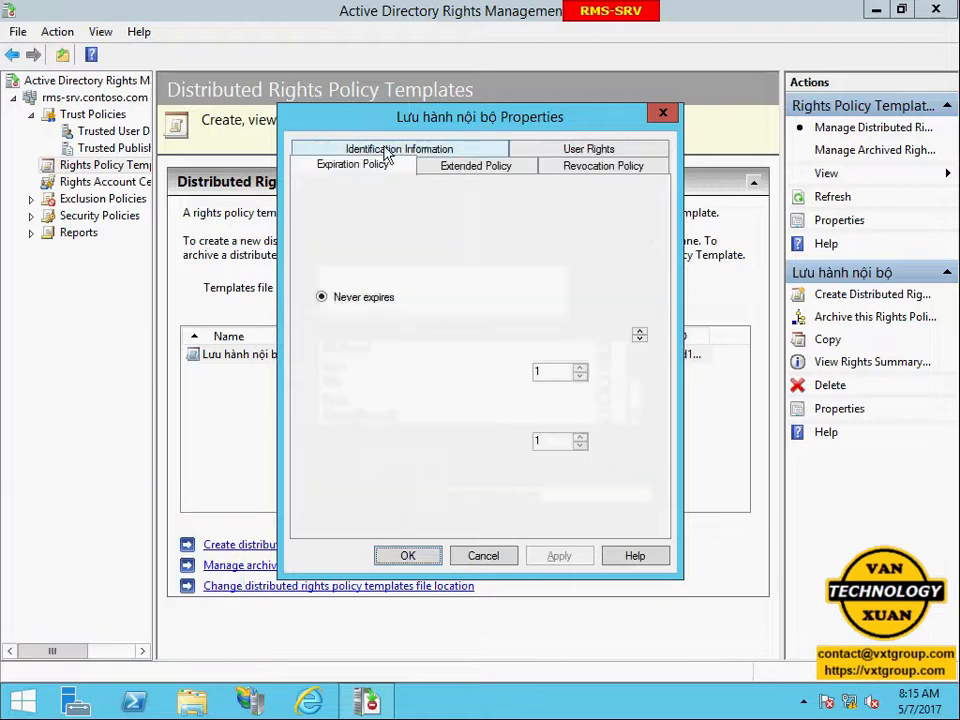
left_click(487, 172)
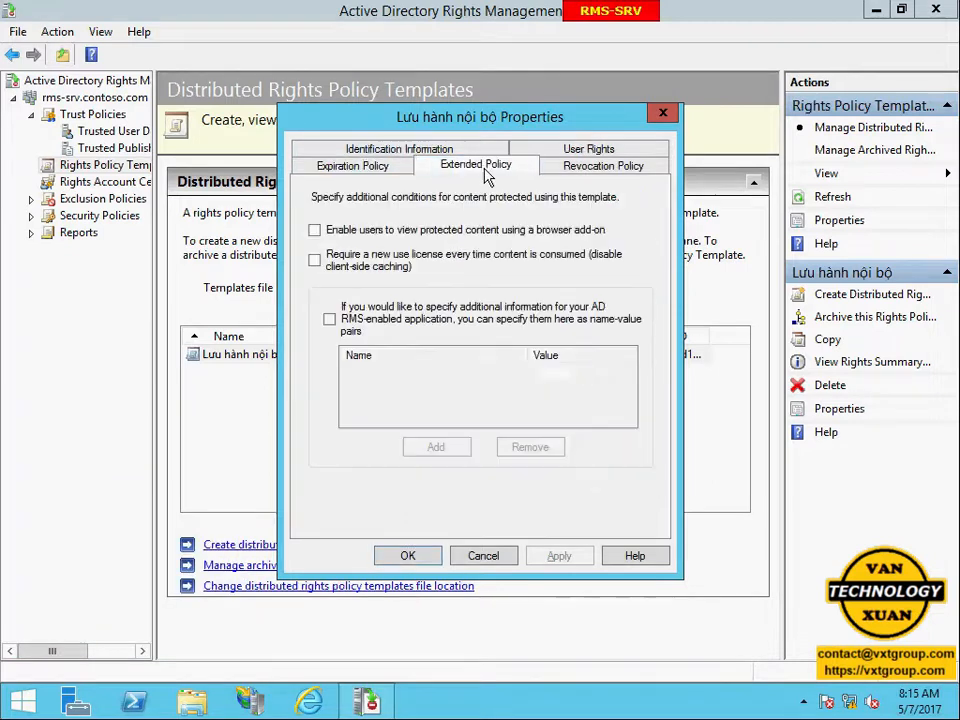
left_click(605, 172)
left_click(484, 556)
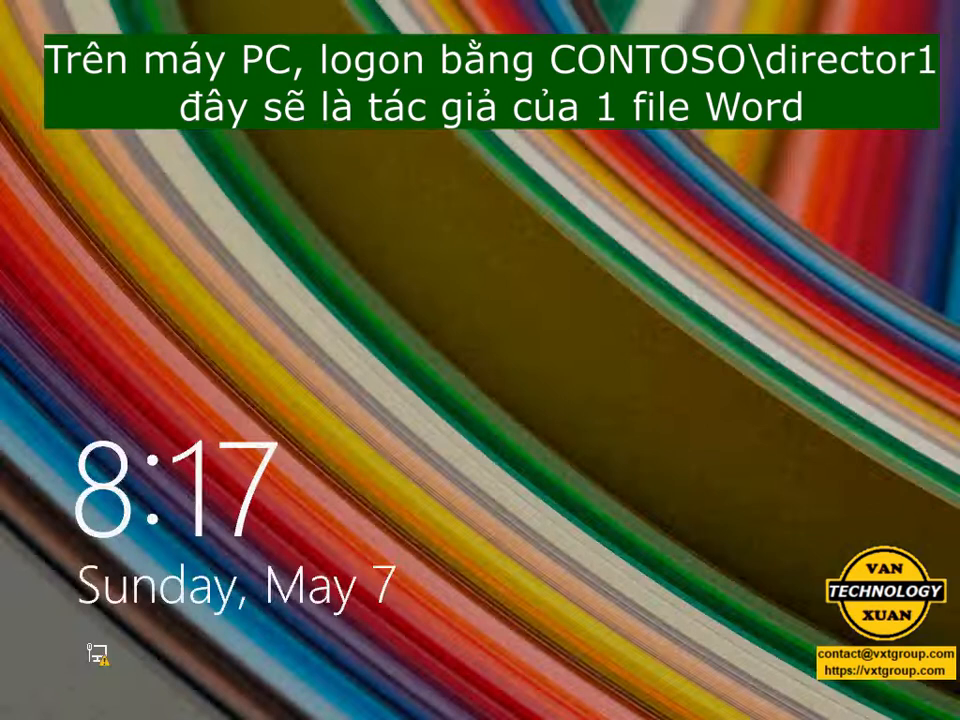
- Unlock the WIN81-01 computer by entering the director account's password
key("space")
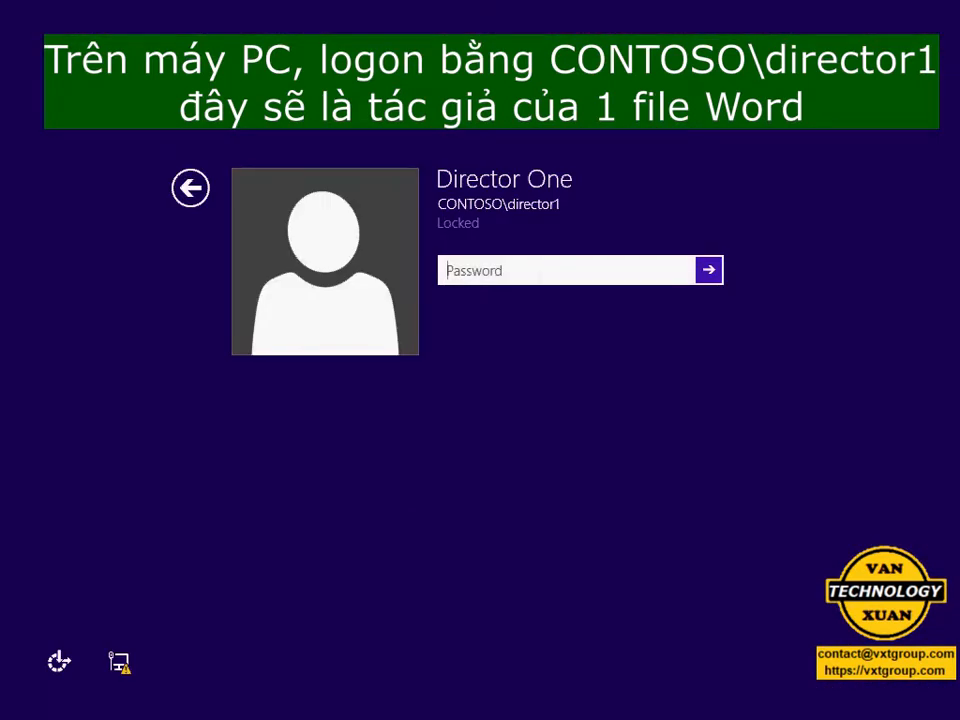
type("***********")
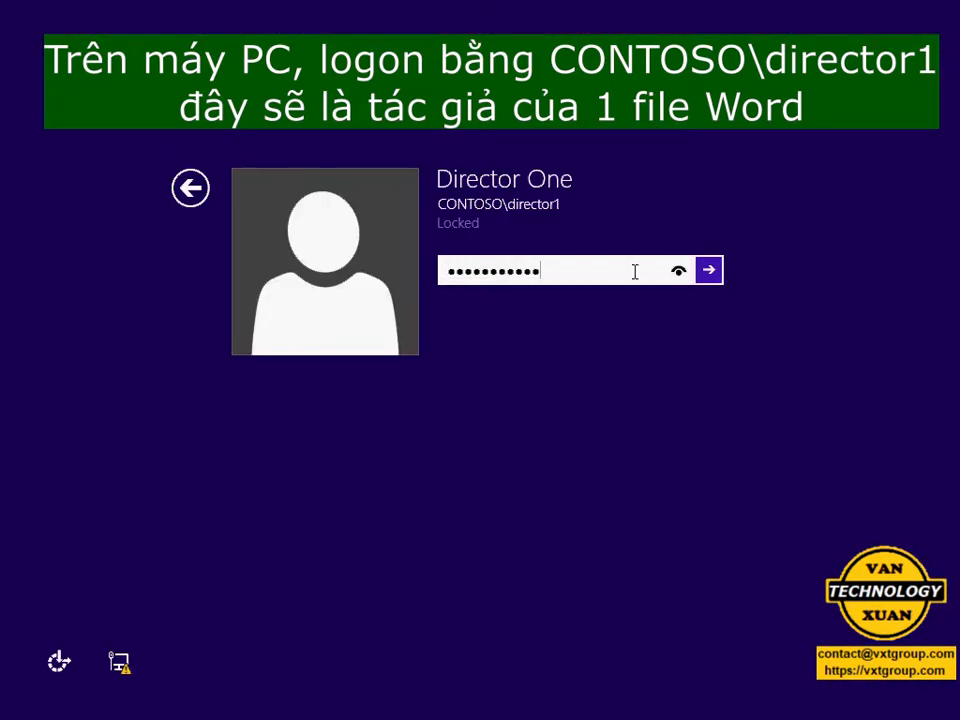
key("Return")
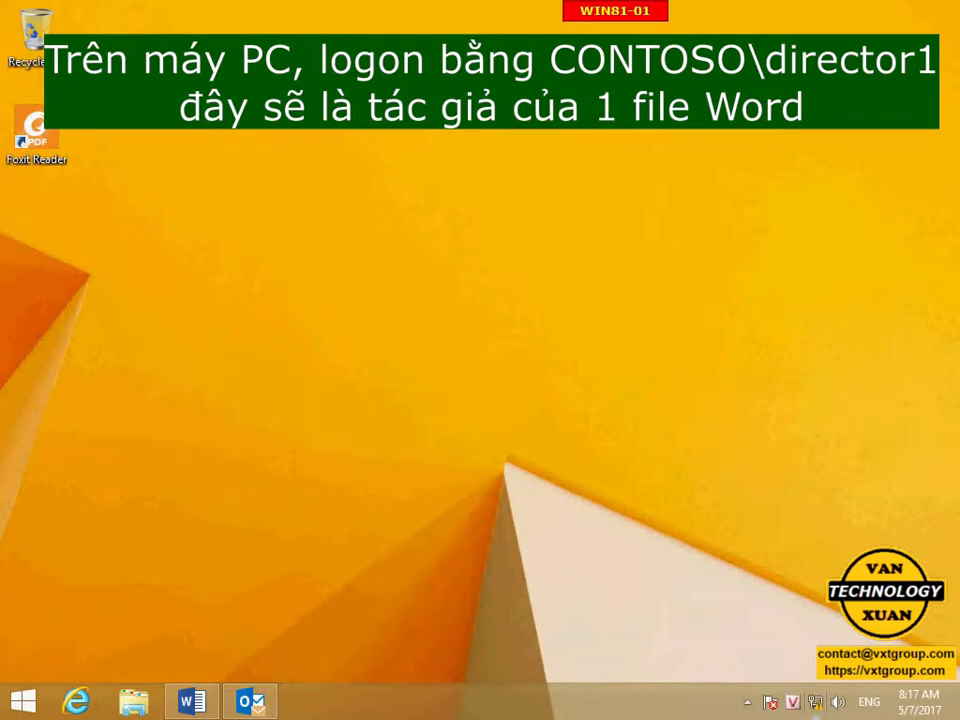
- In Word, write "Tài liệu lưu vào thư mục “Tối Mật” sẽ được bảo vệ tự động." in the blank document
mouse_move(204, 706)
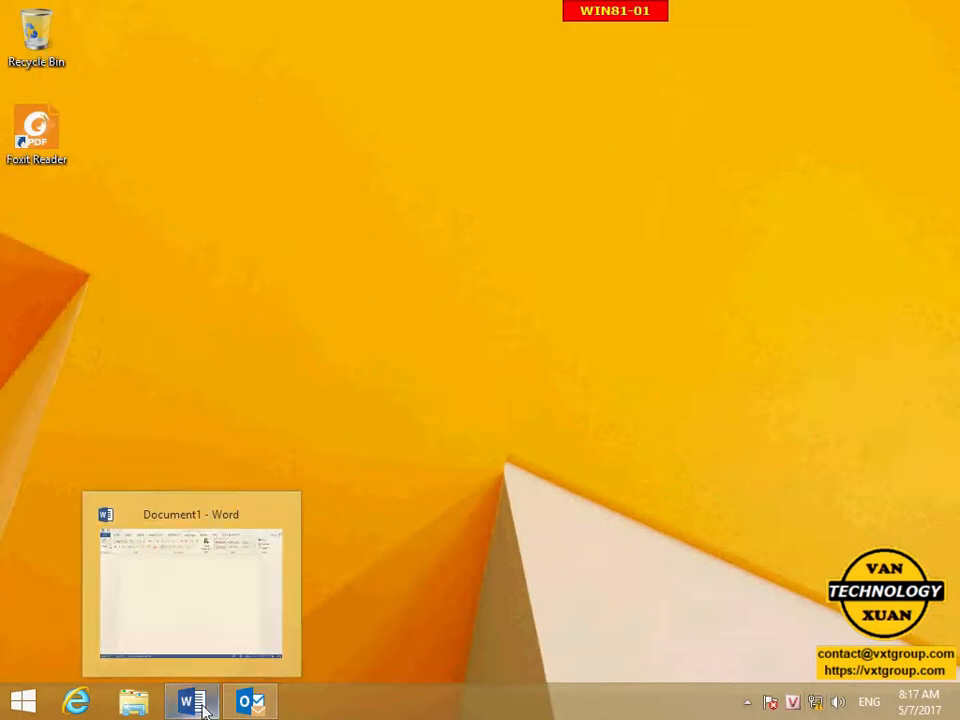
left_click(204, 706)
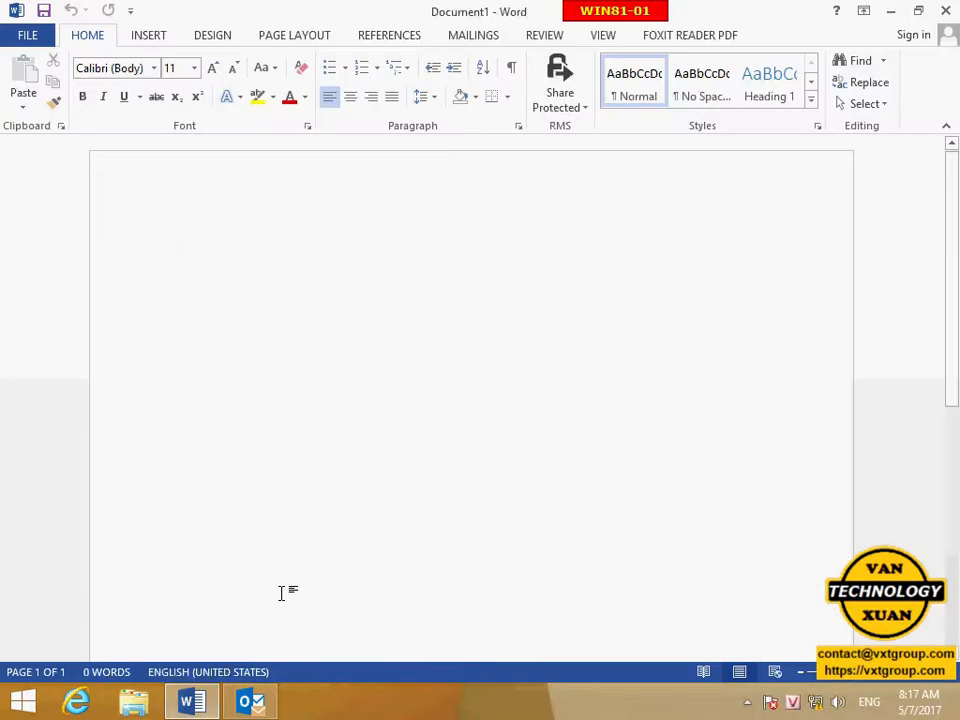
type("Tai")
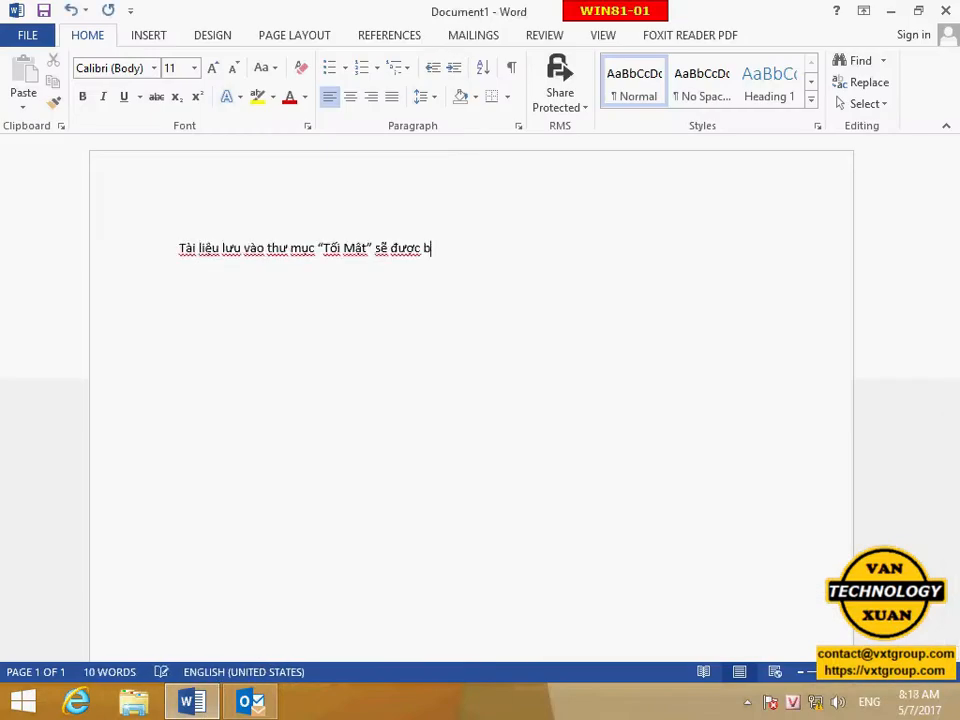
type("ảo vệ t")
type("ự c")
type("ông.")
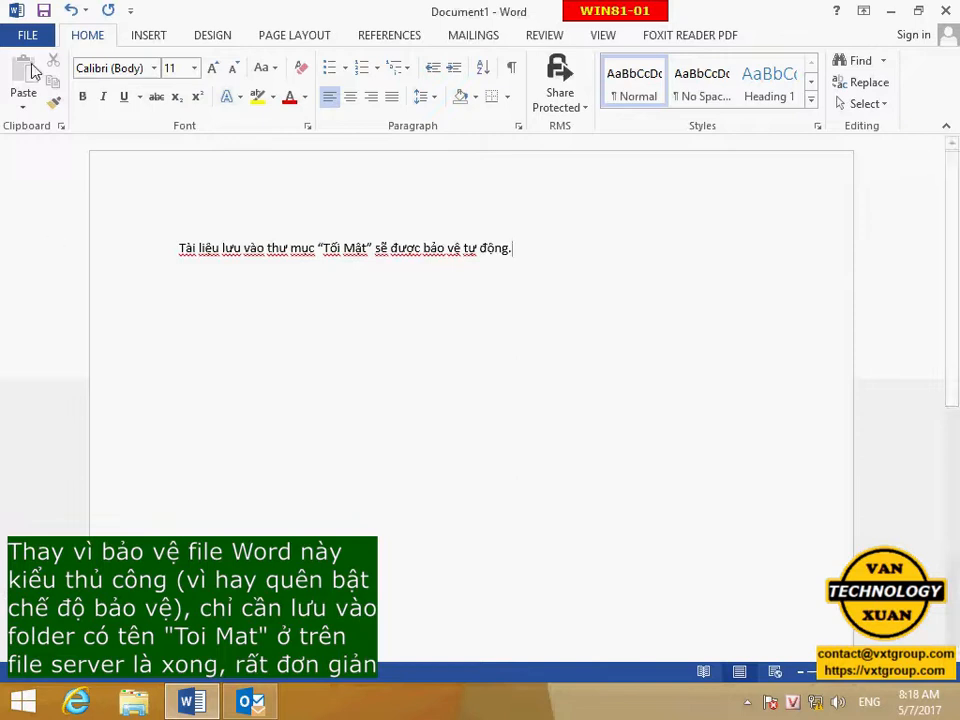
- Save the document as "Test tu dong bao ve file" in the Toi Mat folder of the dc-01 share, and close Word
left_click(30, 40)
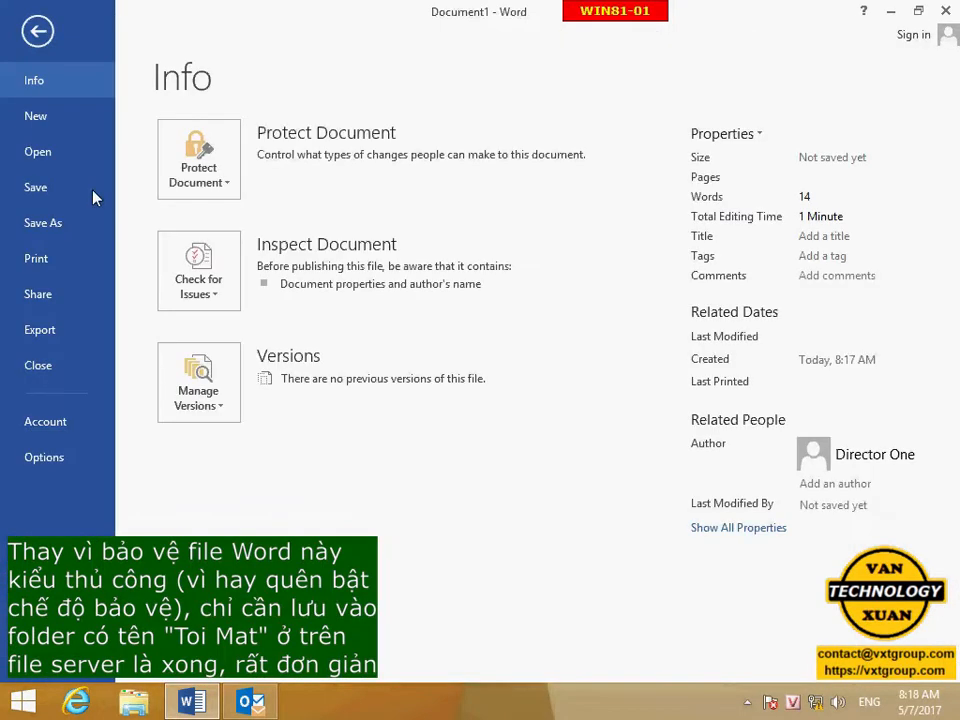
left_click(95, 230)
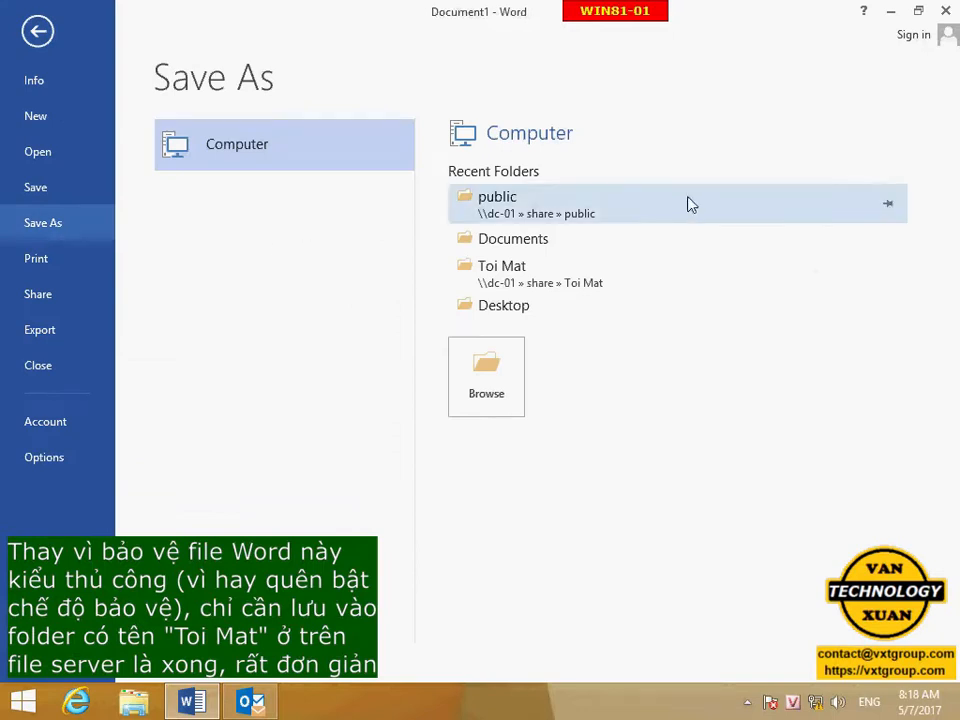
left_click(688, 263)
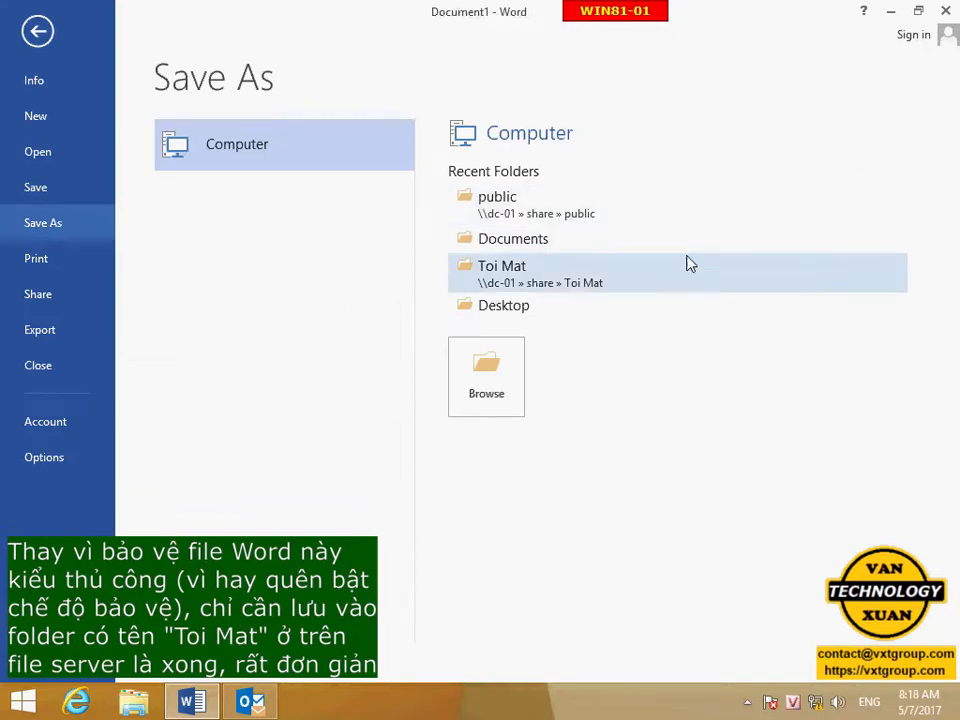
left_click(572, 289)
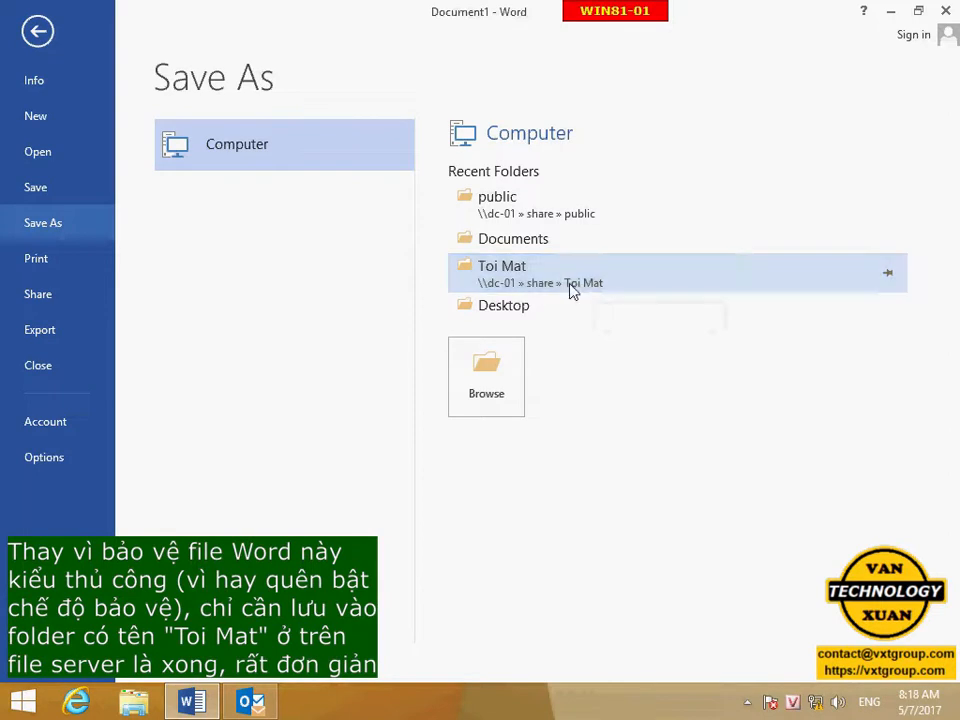
type("Test tu")
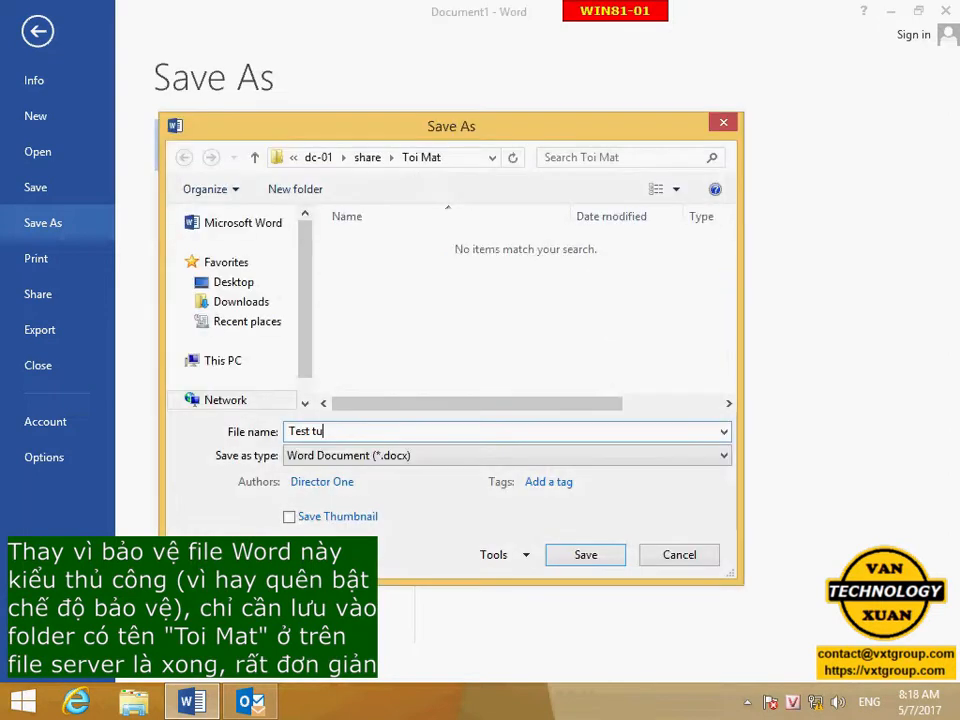
type(" dong bao ve file")
left_click(586, 555)
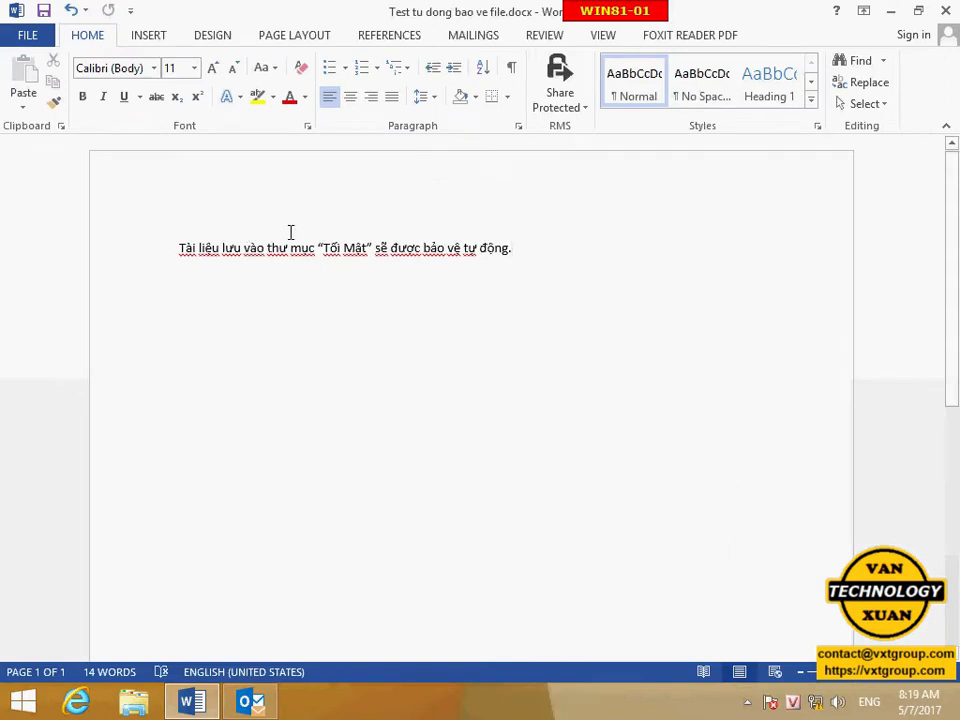
left_click(946, 11)
left_click(946, 12)
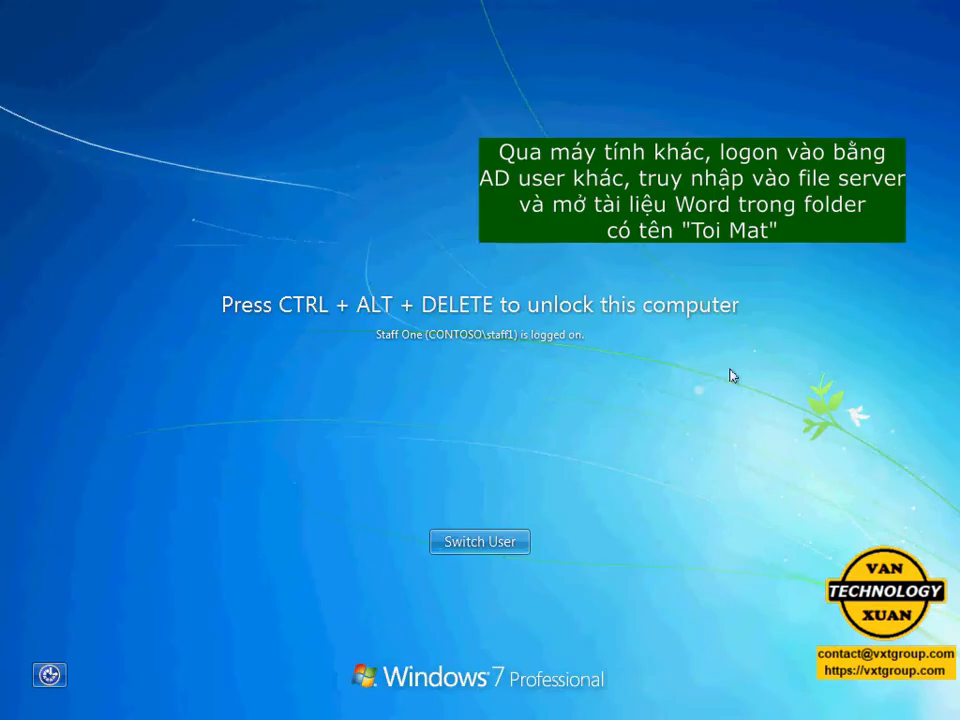
- Unlock the Windows 7 computer by entering the staff account's password
key("ctrl+alt+Delete")
type("••••••••••")
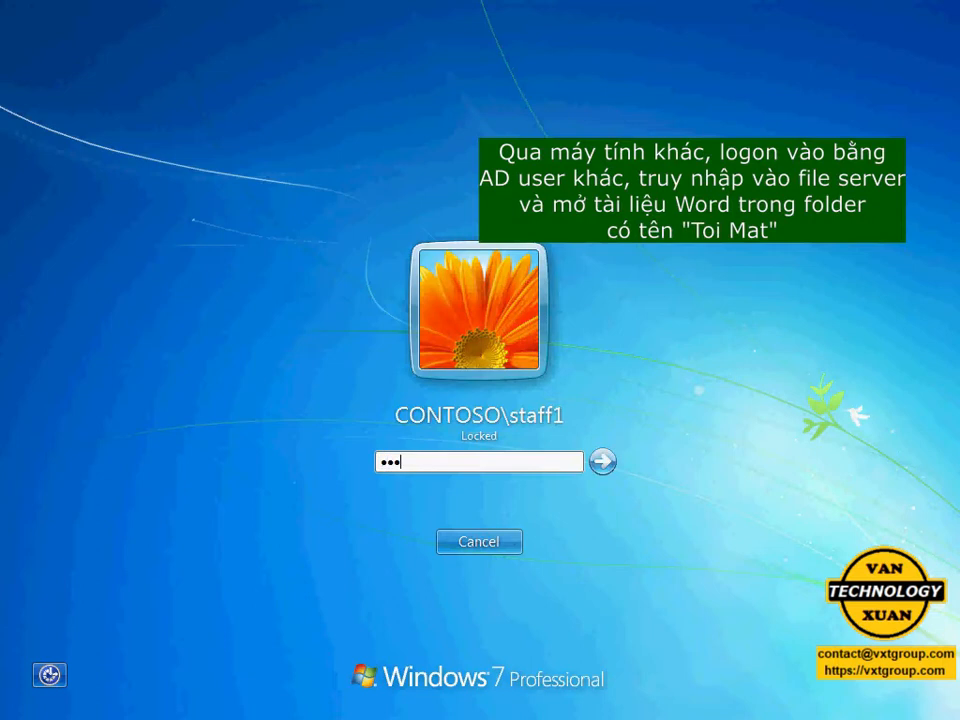
key("Return")
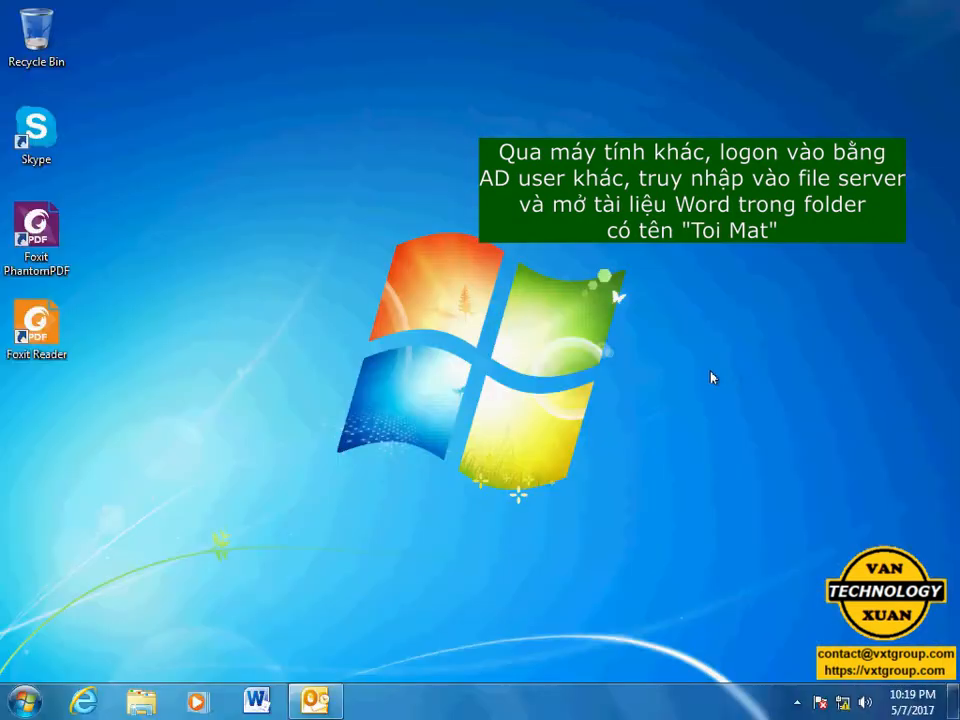
- Browse to \\dc-01\share\Toi Mat and open "Test tu dong bao ve file.docx"
key("super+r")
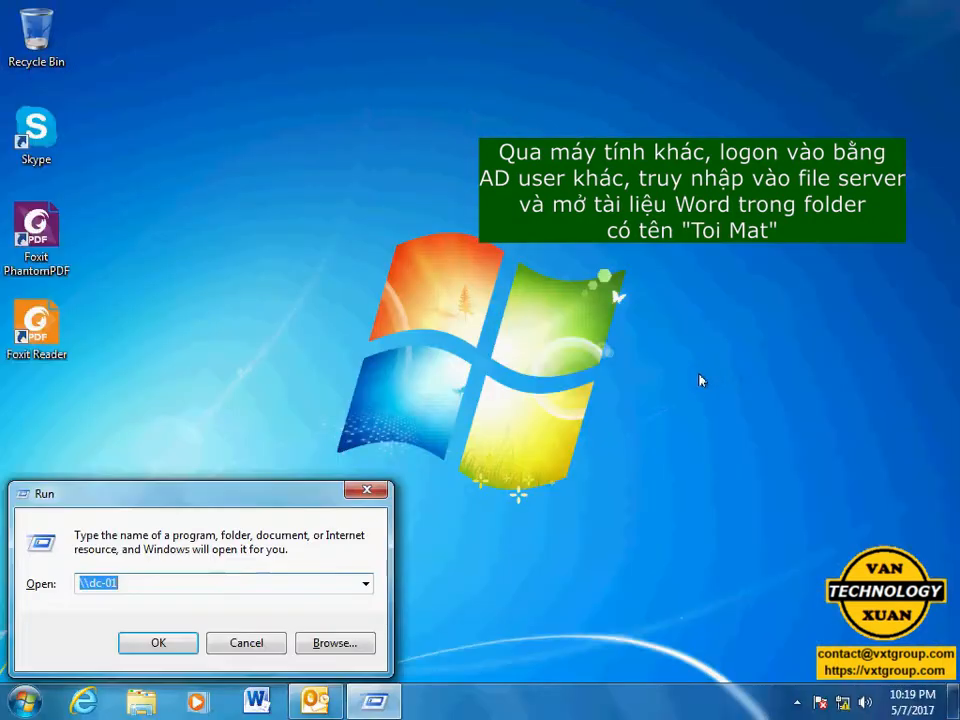
left_click(171, 651)
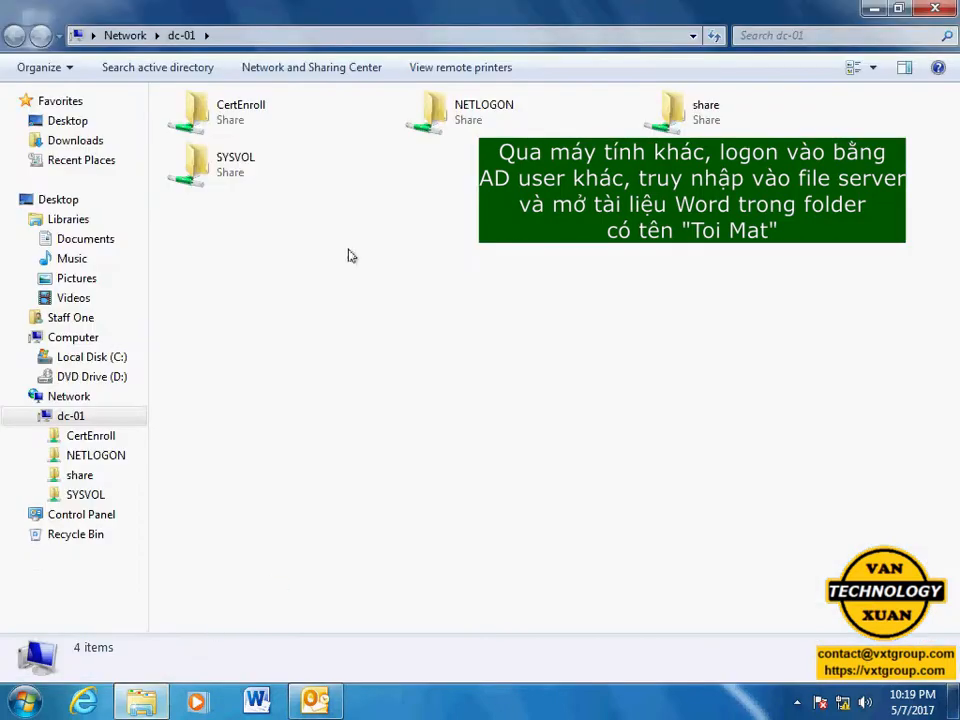
left_click(713, 128)
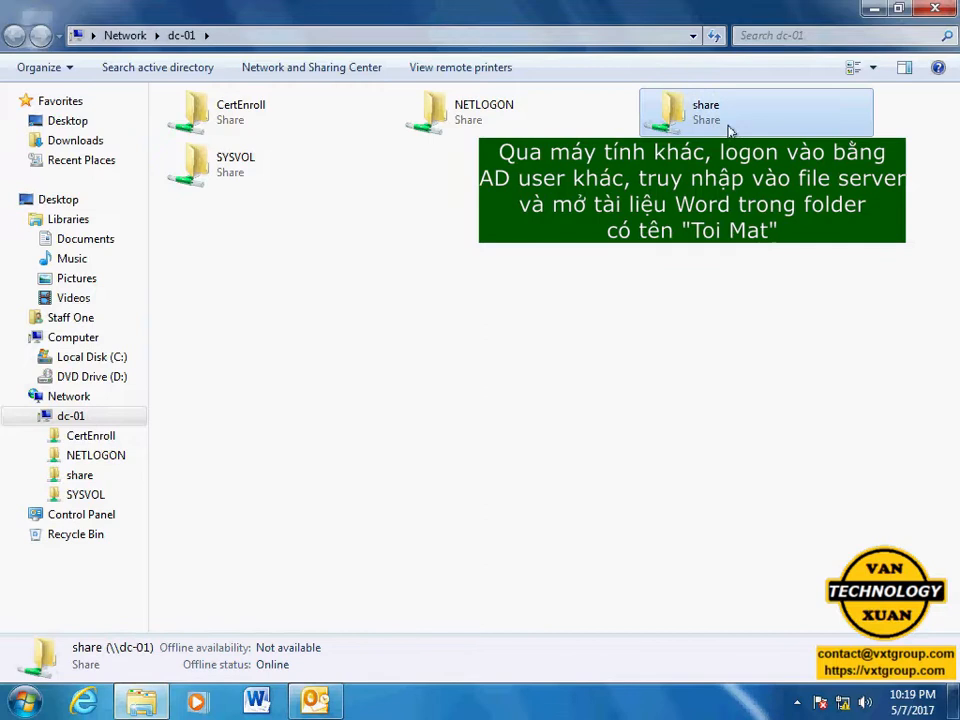
double_click(728, 130)
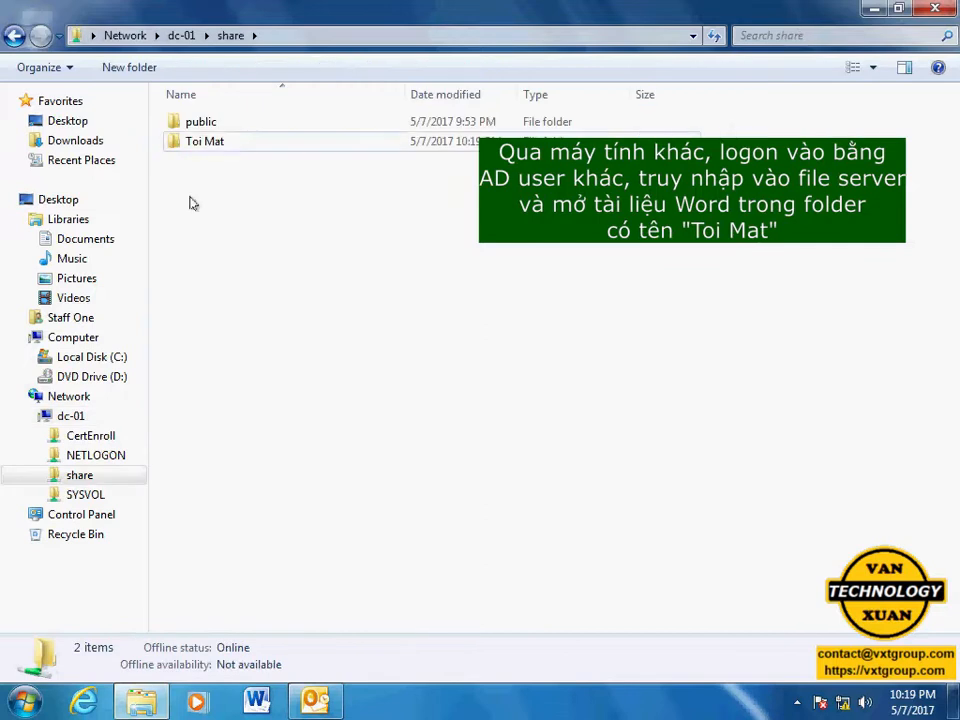
left_click(214, 142)
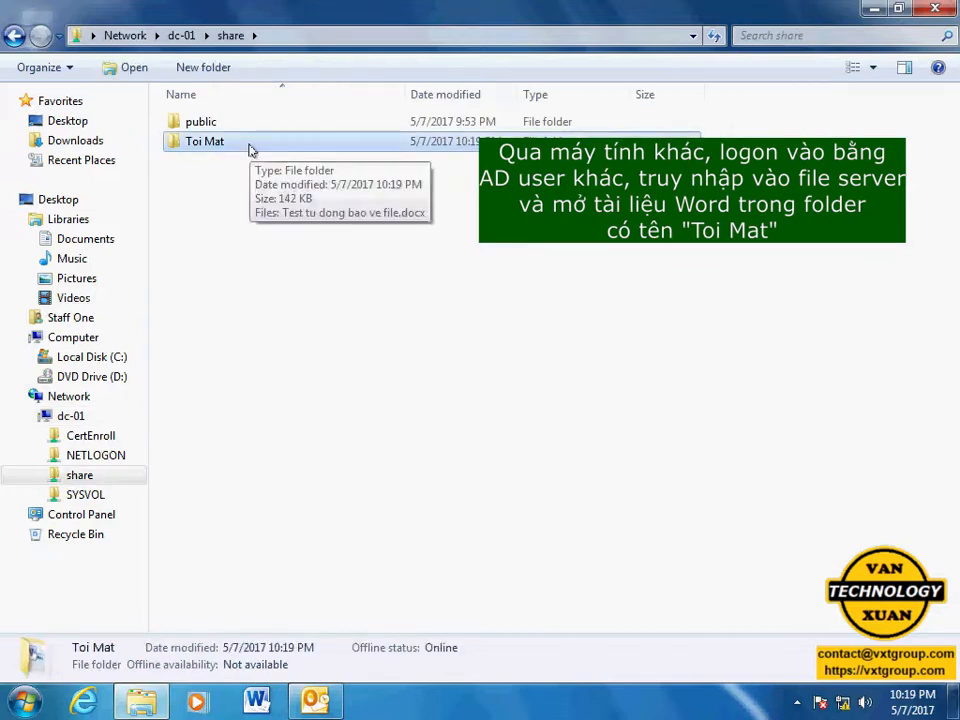
double_click(250, 146)
left_click(307, 129)
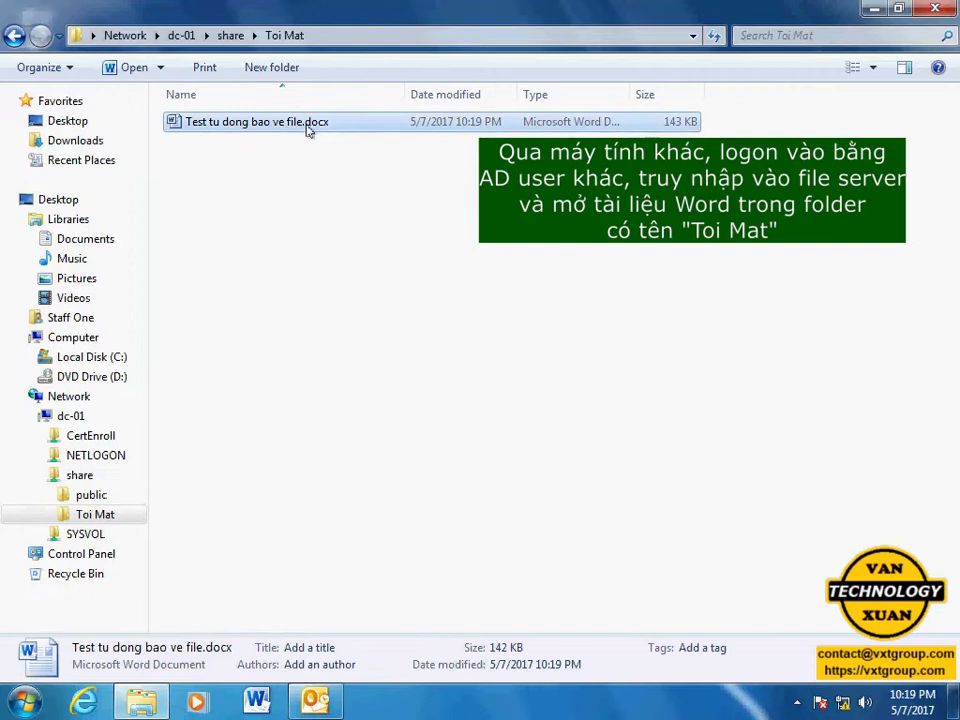
double_click(343, 131)
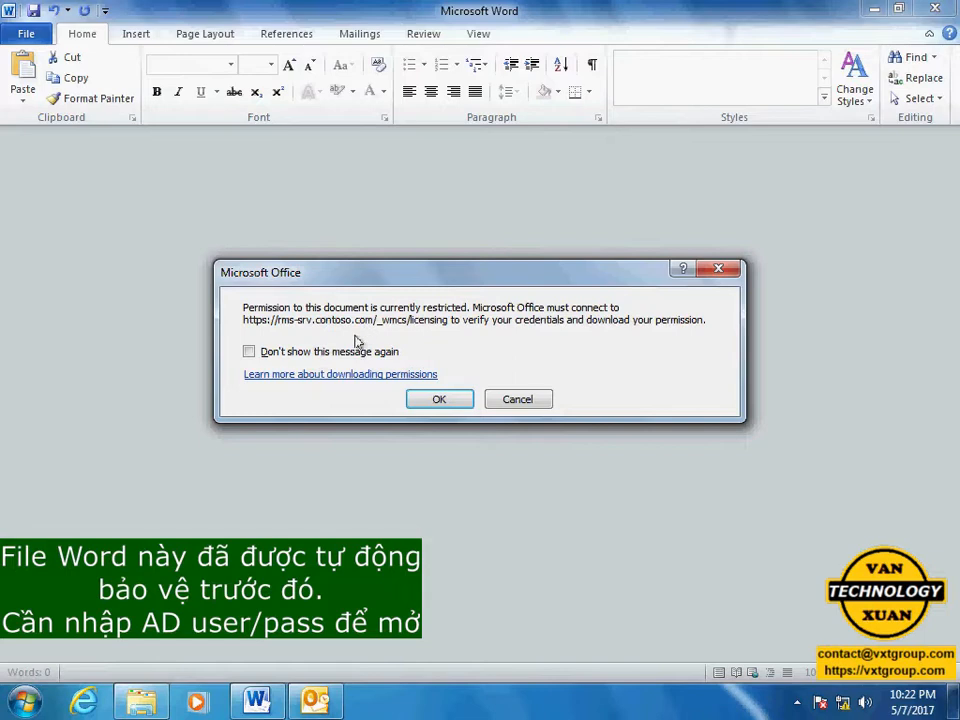
- Accept the permission check and sign in to rms-srv.contoso.com with the staff account's user name and password, remembering the credentials
left_click(440, 400)
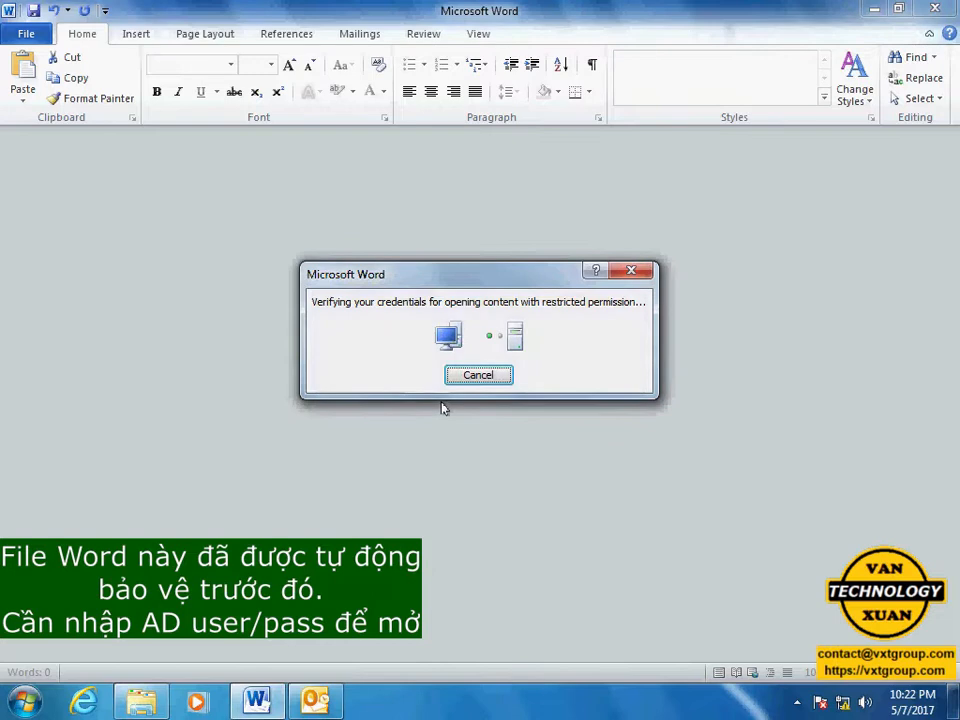
type("contoso")
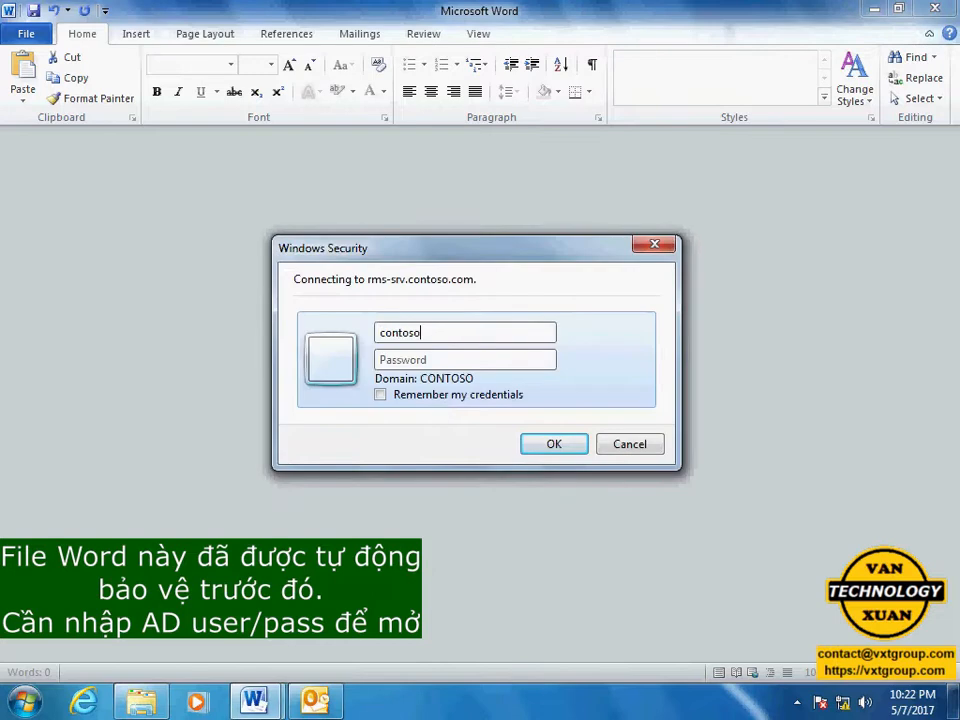
type("\\staff1")
key("Tab")
type("••••••••••")
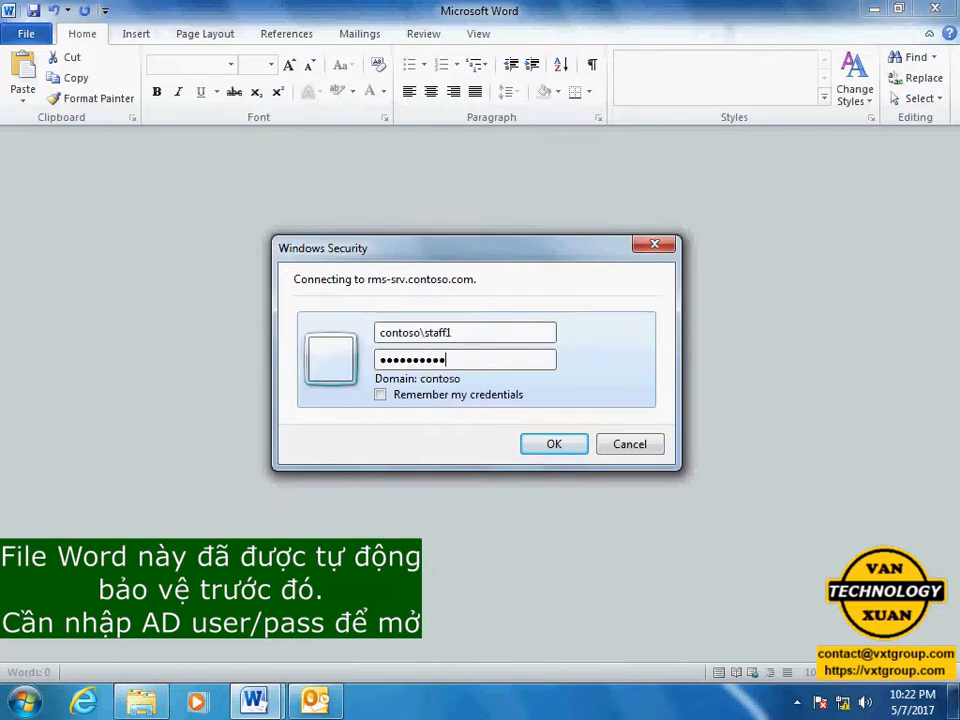
type("•")
key("Tab")
left_click(452, 398)
left_click(544, 446)
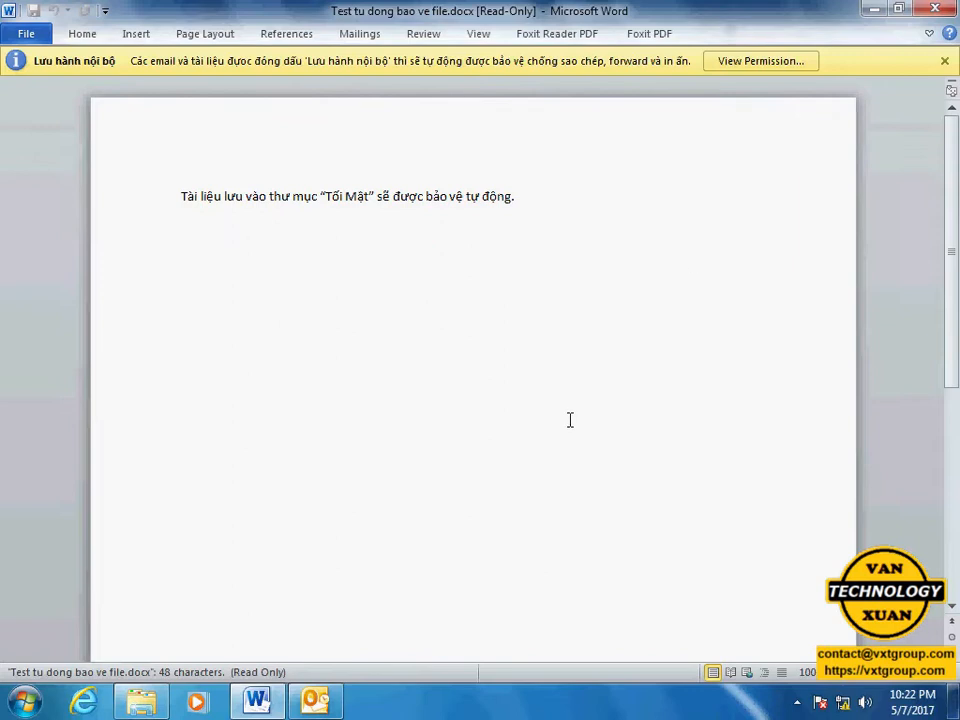
- Expand the ribbon and check whether Cut, Copy and formatting commands are available for selected text in the protected sentence
left_click(927, 34)
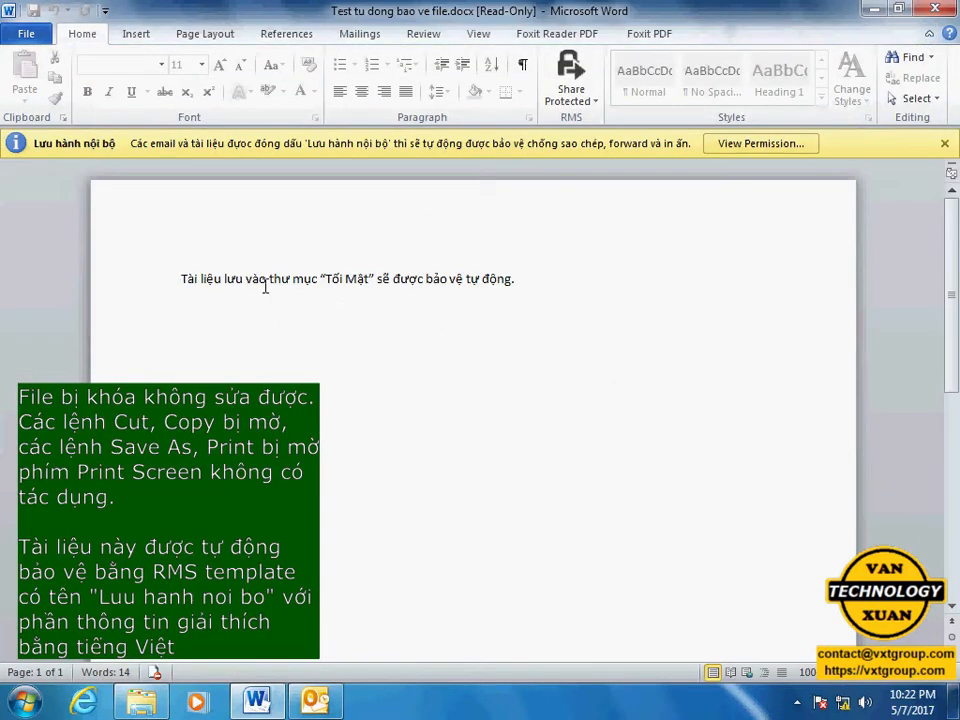
left_click_drag(250, 281, 424, 281)
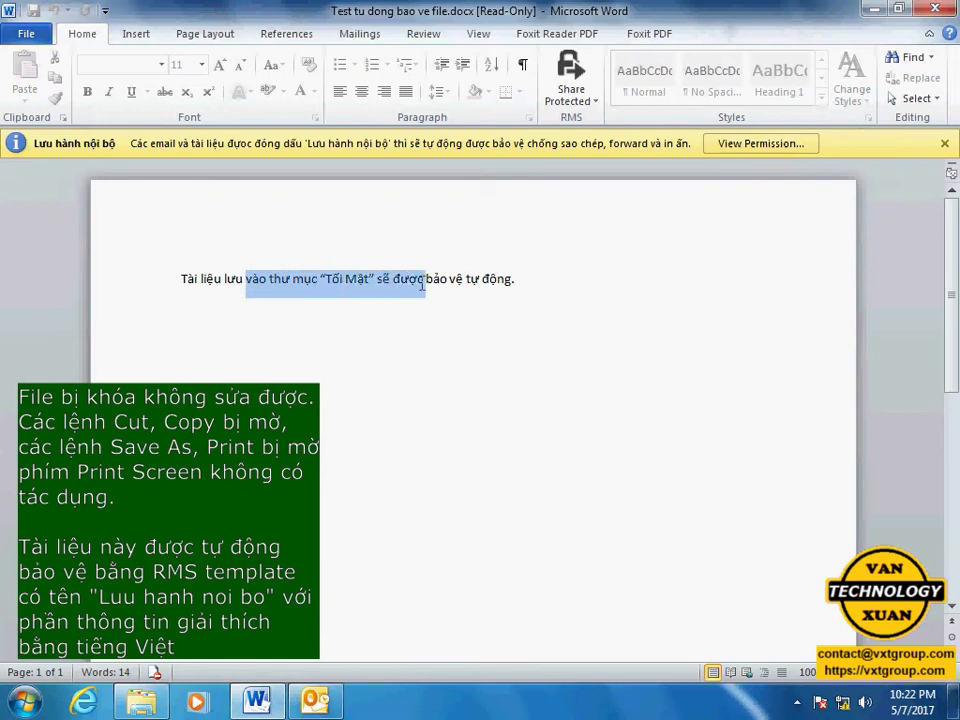
right_click(391, 293)
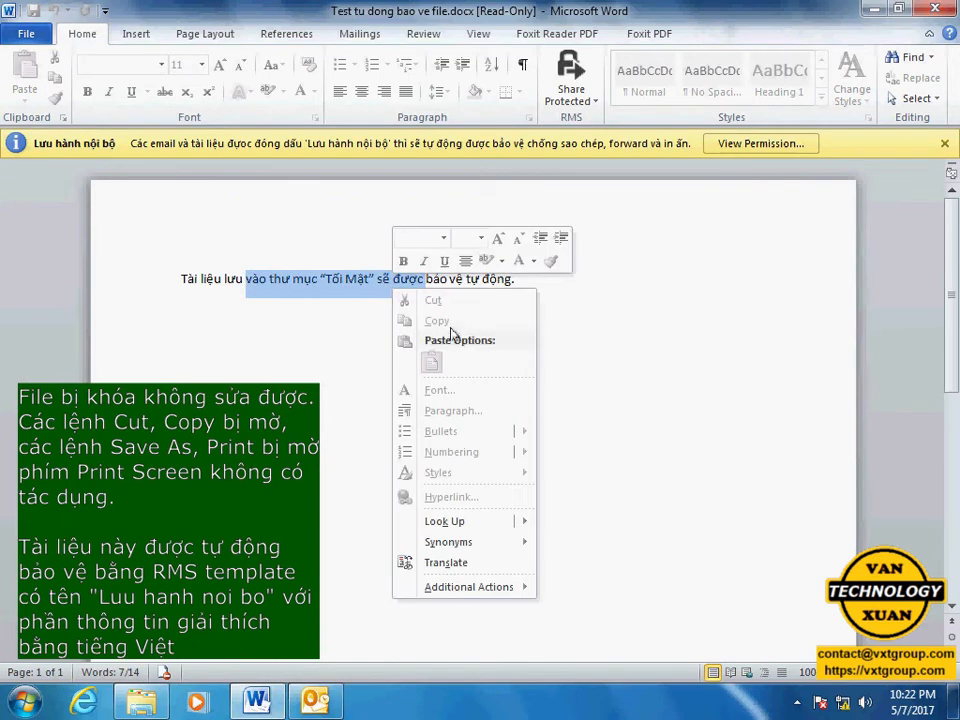
left_click(334, 328)
left_click(207, 278)
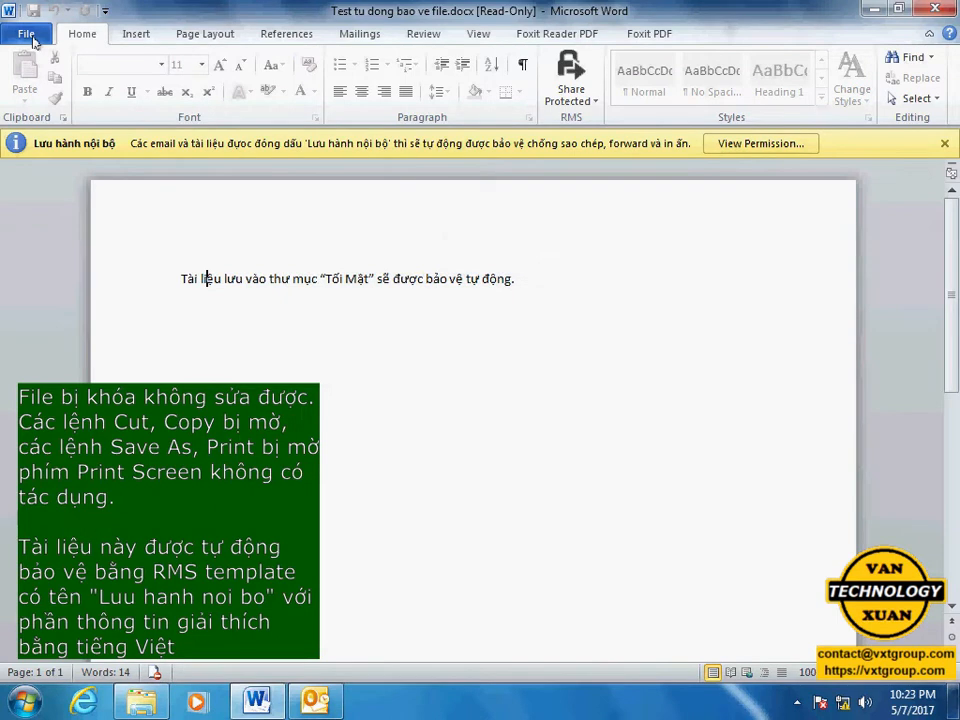
- Check whether Save, Save As and Print are available for the protected document, and return to its text
left_click(28, 35)
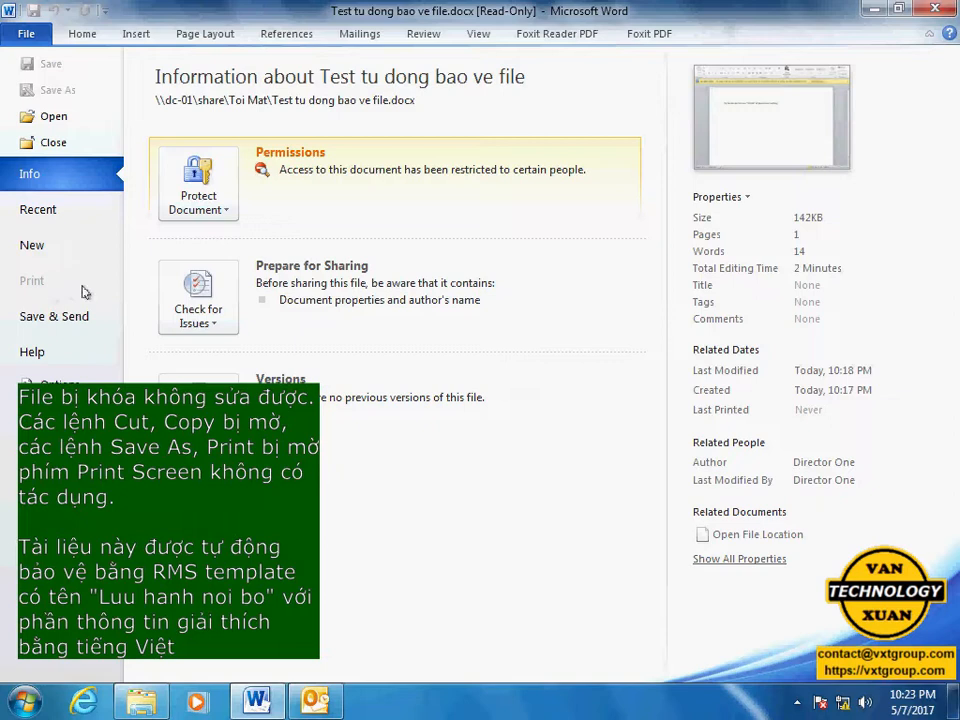
left_click(83, 34)
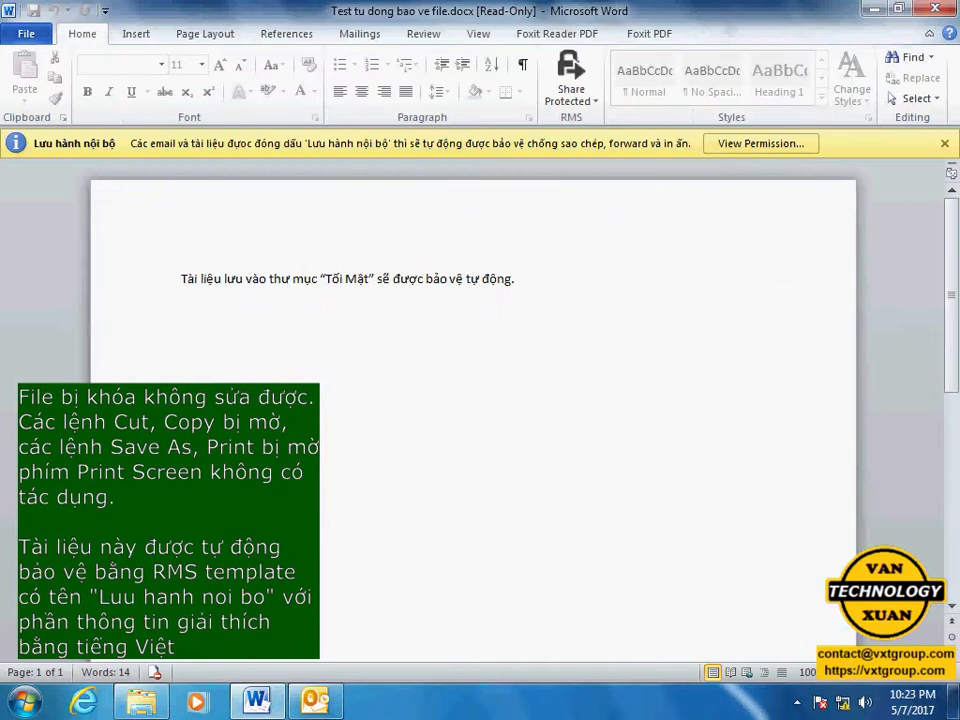
left_click(164, 675)
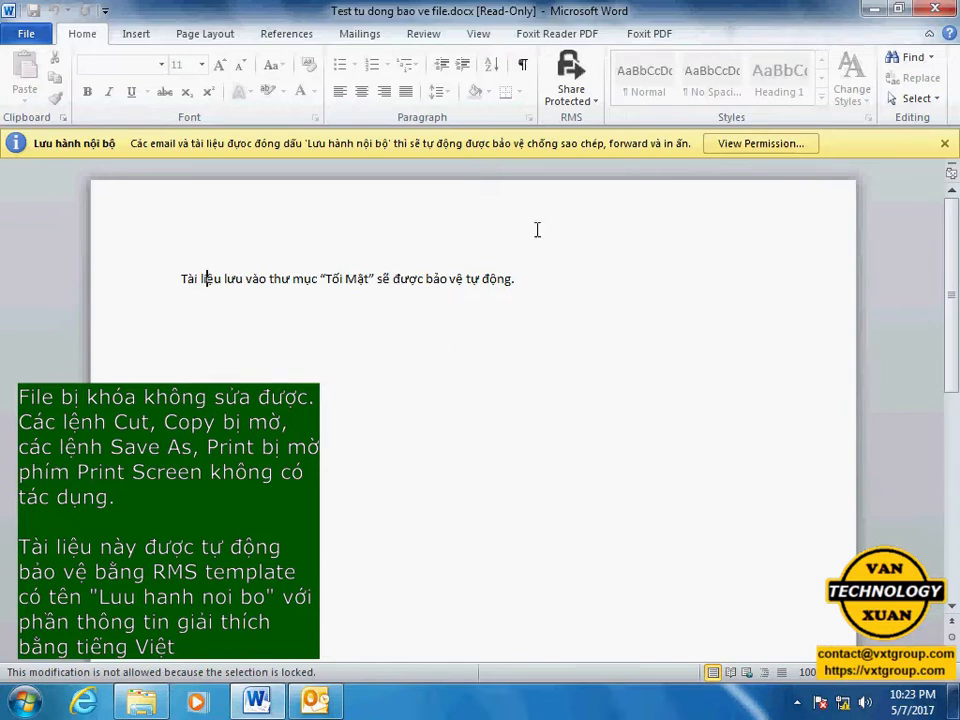
- Review the staff account's view, edit, copy, print, save and export permissions on the document
left_click(725, 149)
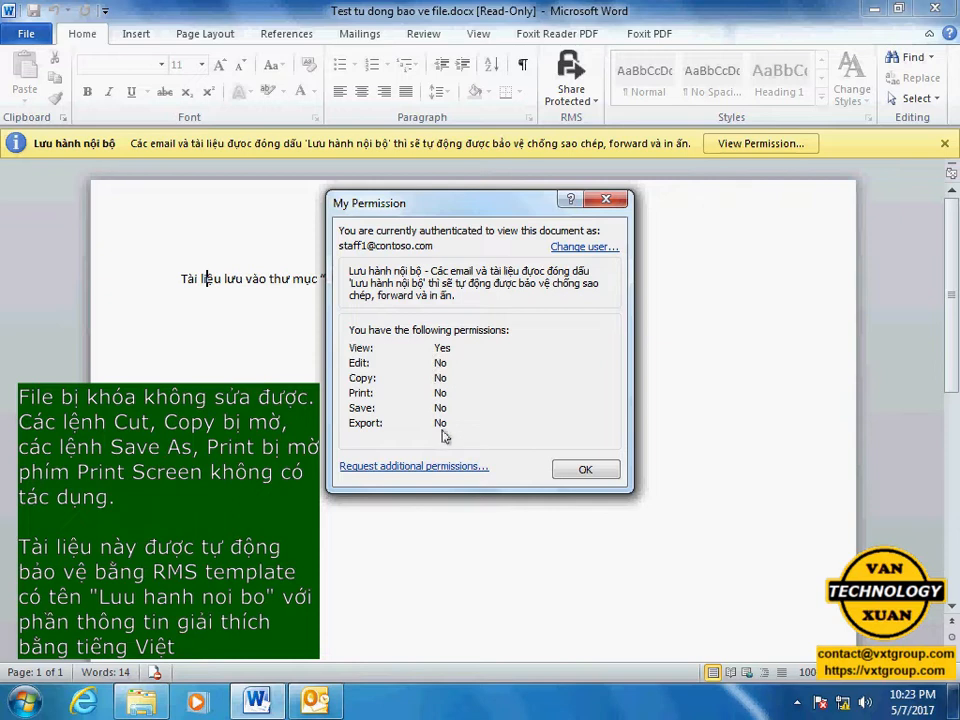
left_click(587, 470)
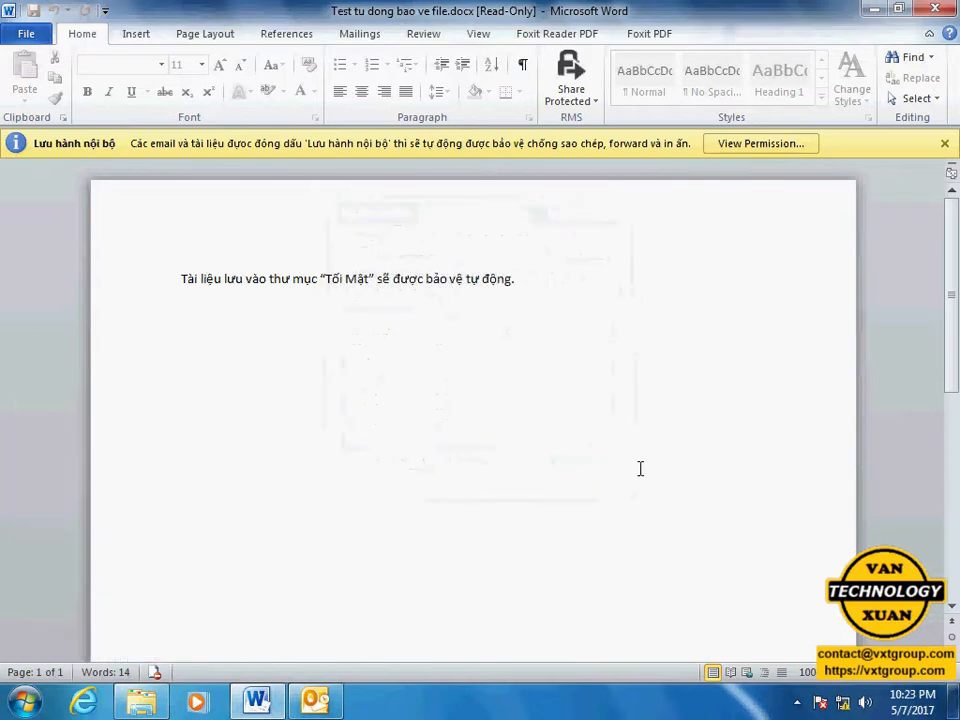